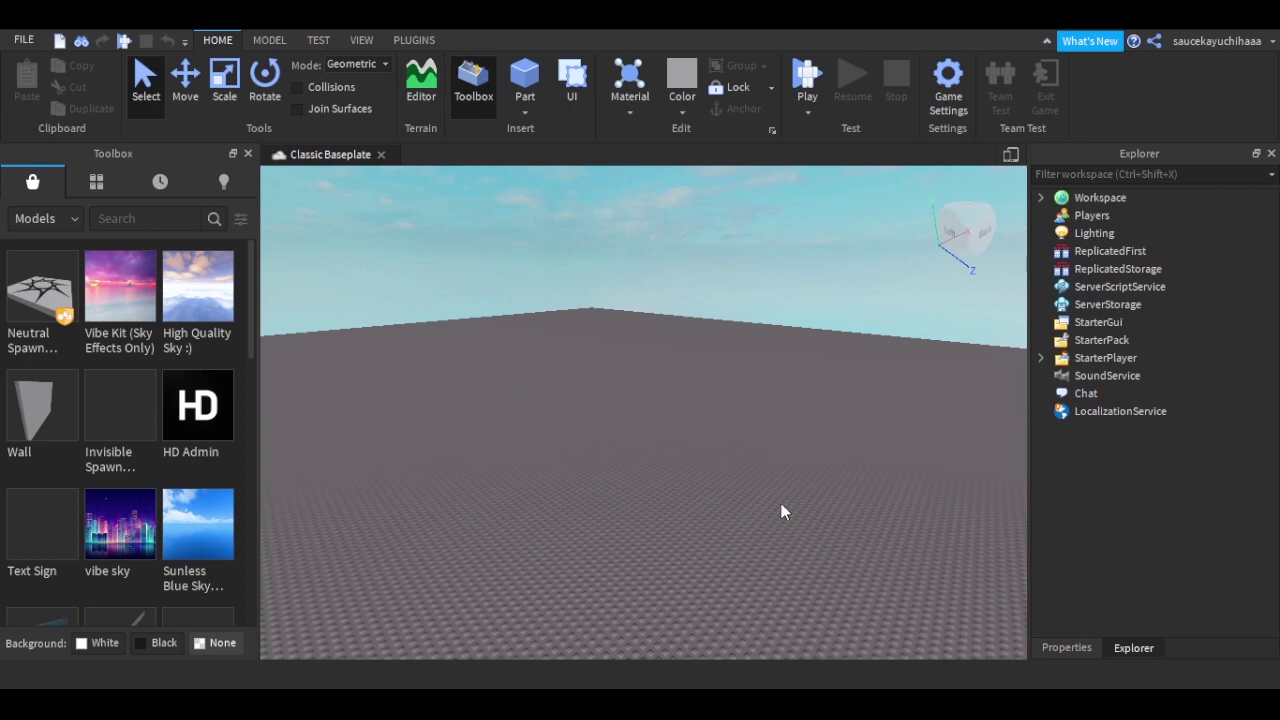
pyautogui.moveTo(781, 503); pyautogui.dragTo(763, 488, button='right')
pyautogui.scroll(1, 763, 488)
pyautogui.scroll(-1, 685, 519)
pyautogui.moveTo(685, 519); pyautogui.dragTo(502, 430, button='right')
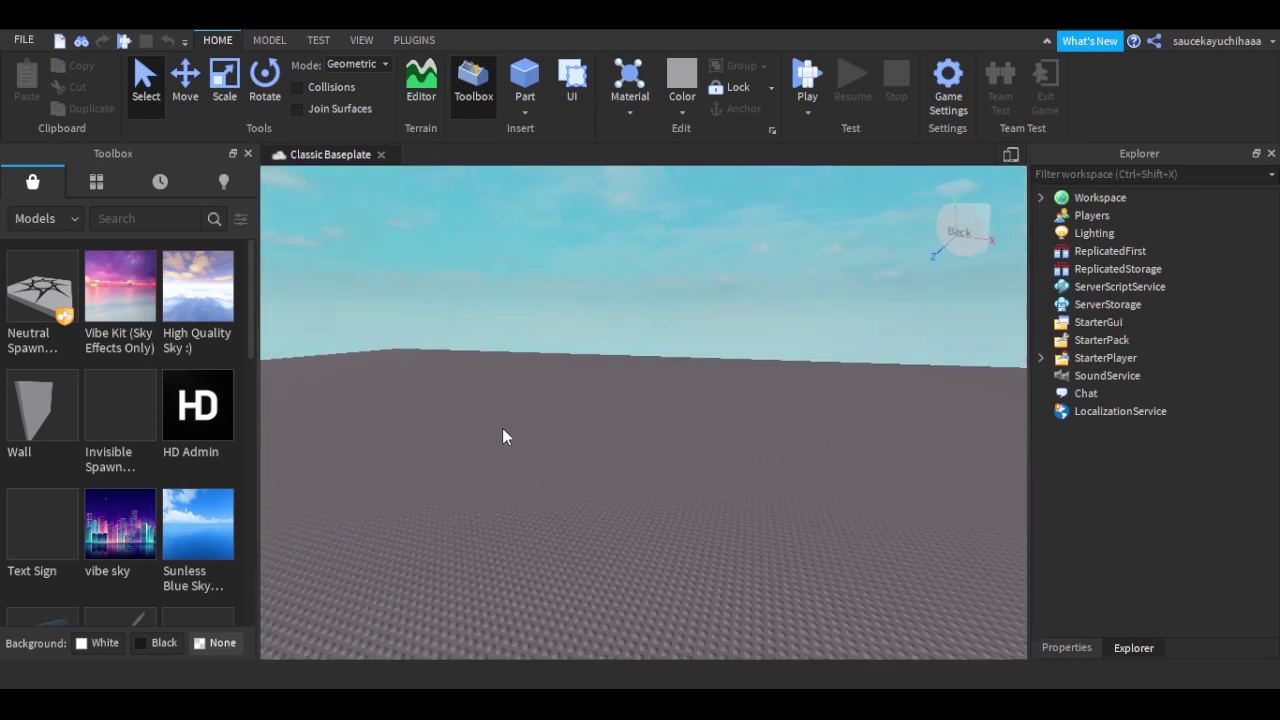
pyautogui.scroll(-4, 502, 430)
pyautogui.scroll(5, 546, 335)
pyautogui.scroll(-5, 551, 325)
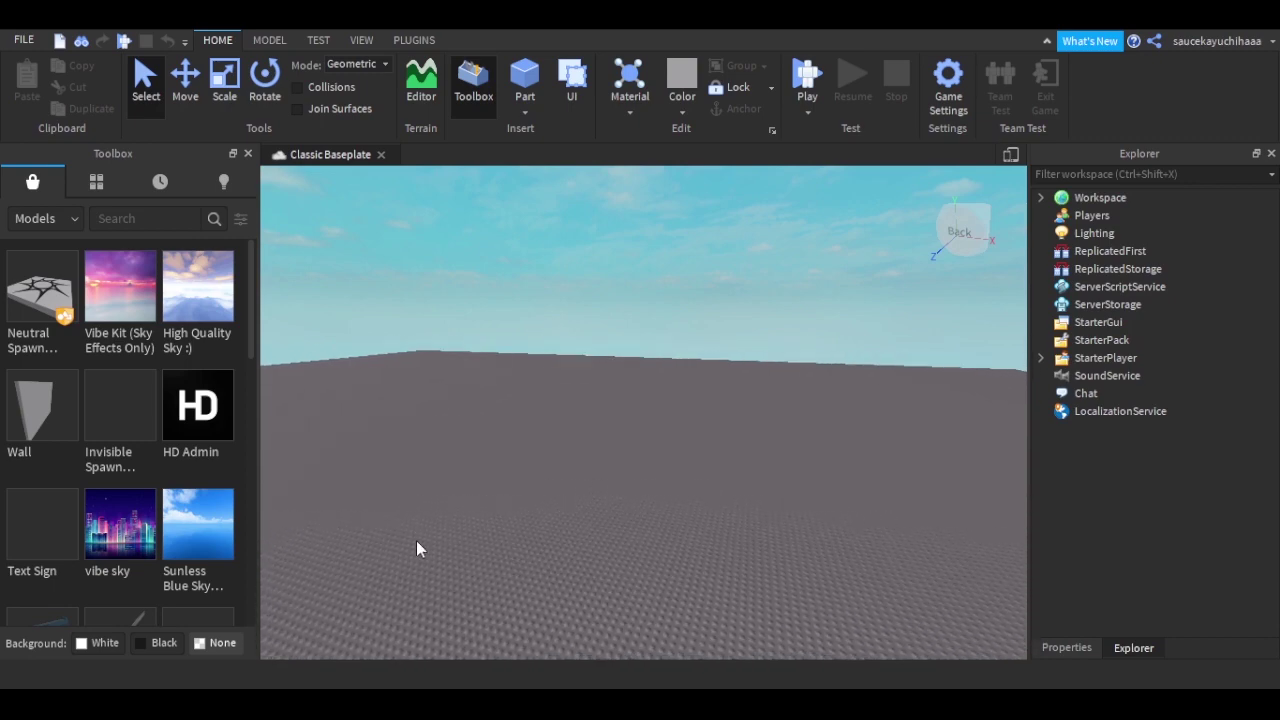
pyautogui.scroll(3, 408, 520)
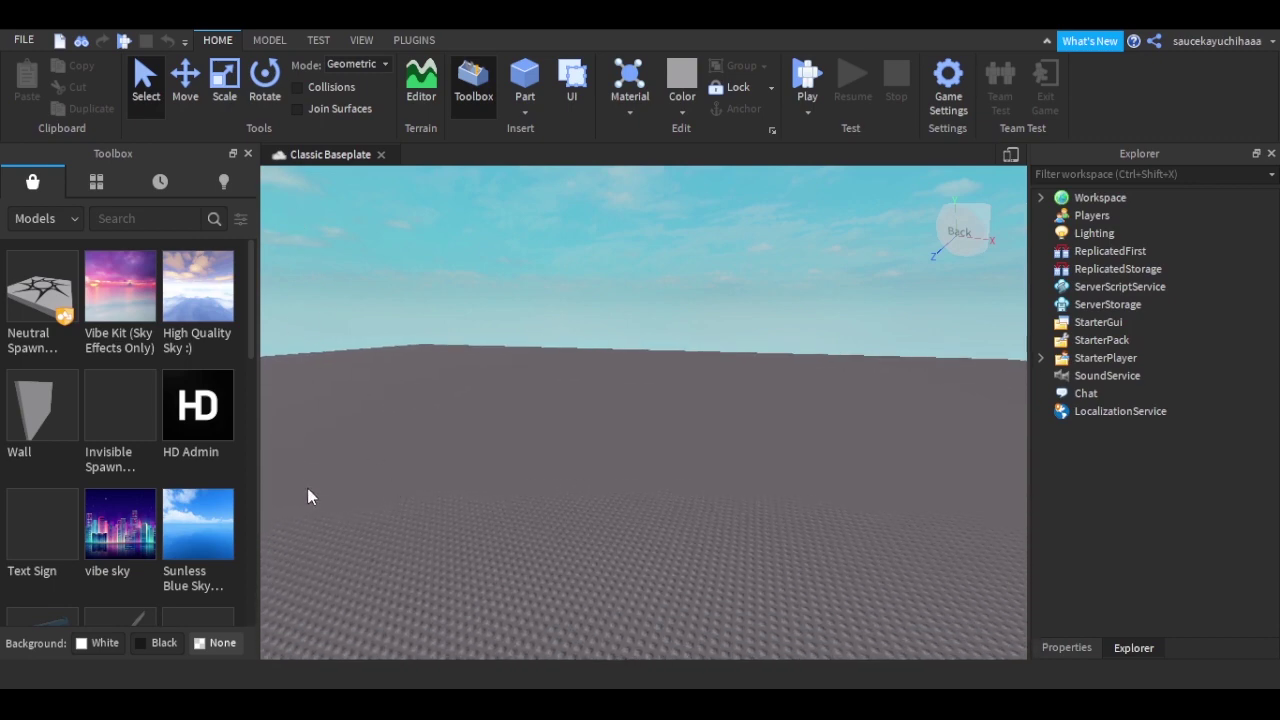
pyautogui.moveTo(366, 349); pyautogui.dragTo(700, 393)
pyautogui.moveTo(662, 386); pyautogui.dragTo(662, 386, button='right')
pyautogui.moveTo(779, 379); pyautogui.dragTo(779, 379, button='right')
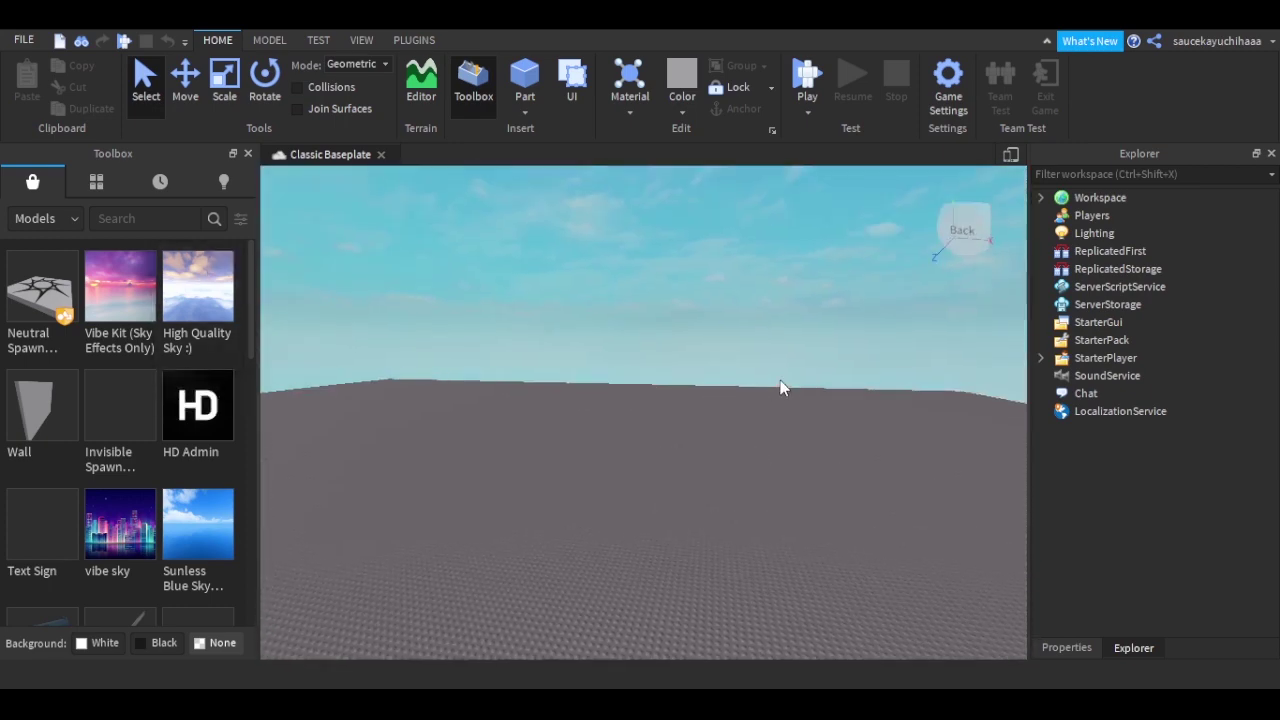
pyautogui.scroll(1, 990, 238)
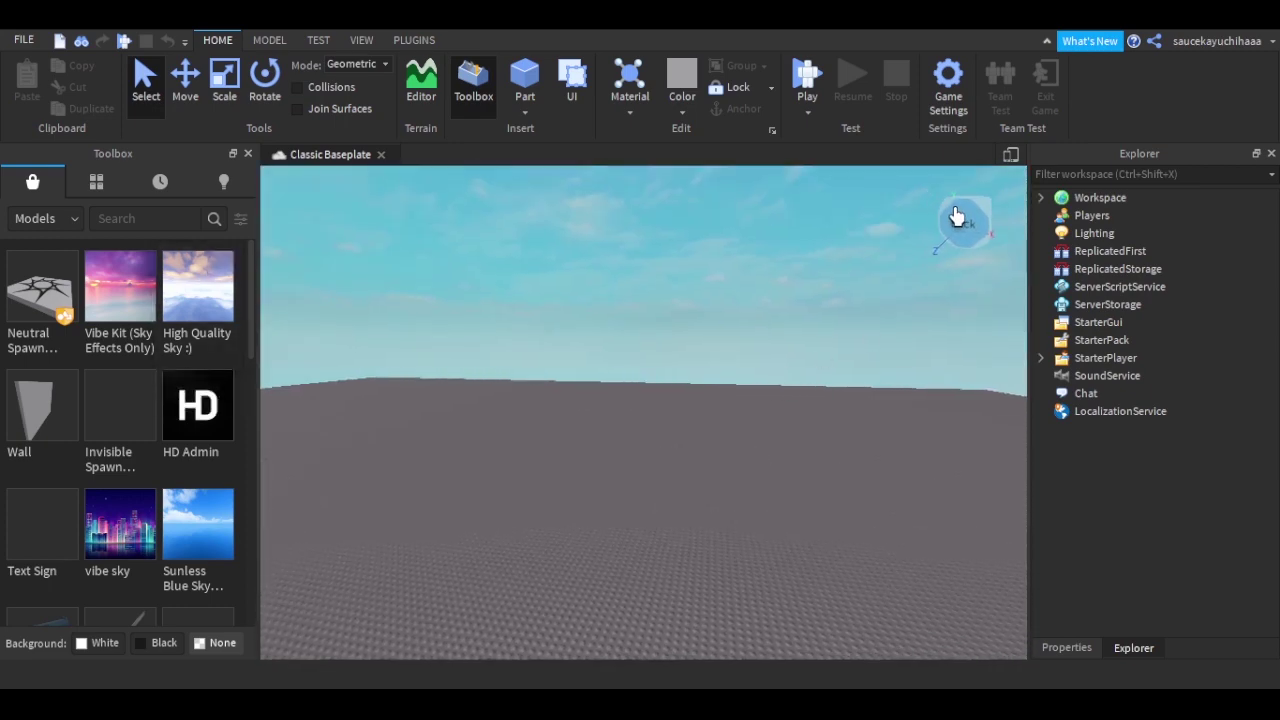
pyautogui.moveTo(880, 351); pyautogui.dragTo(879, 358, button='right')
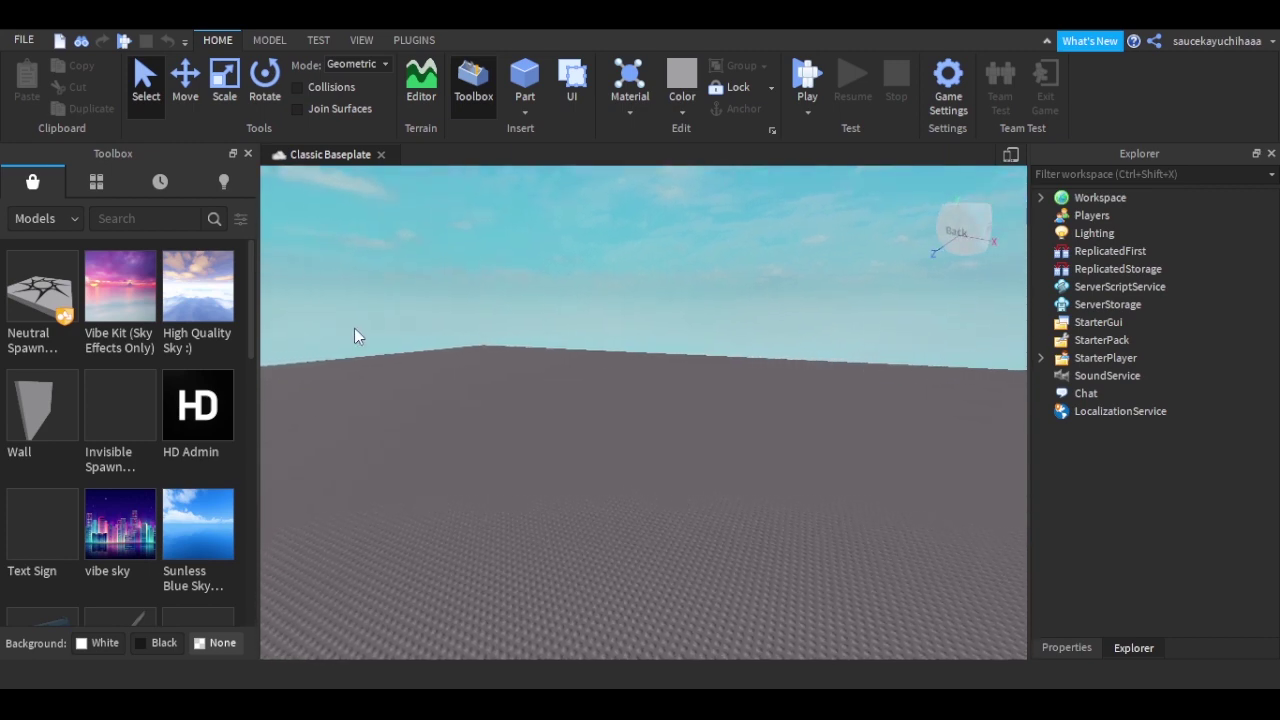
pyautogui.moveTo(564, 388); pyautogui.dragTo(564, 388, button='right')
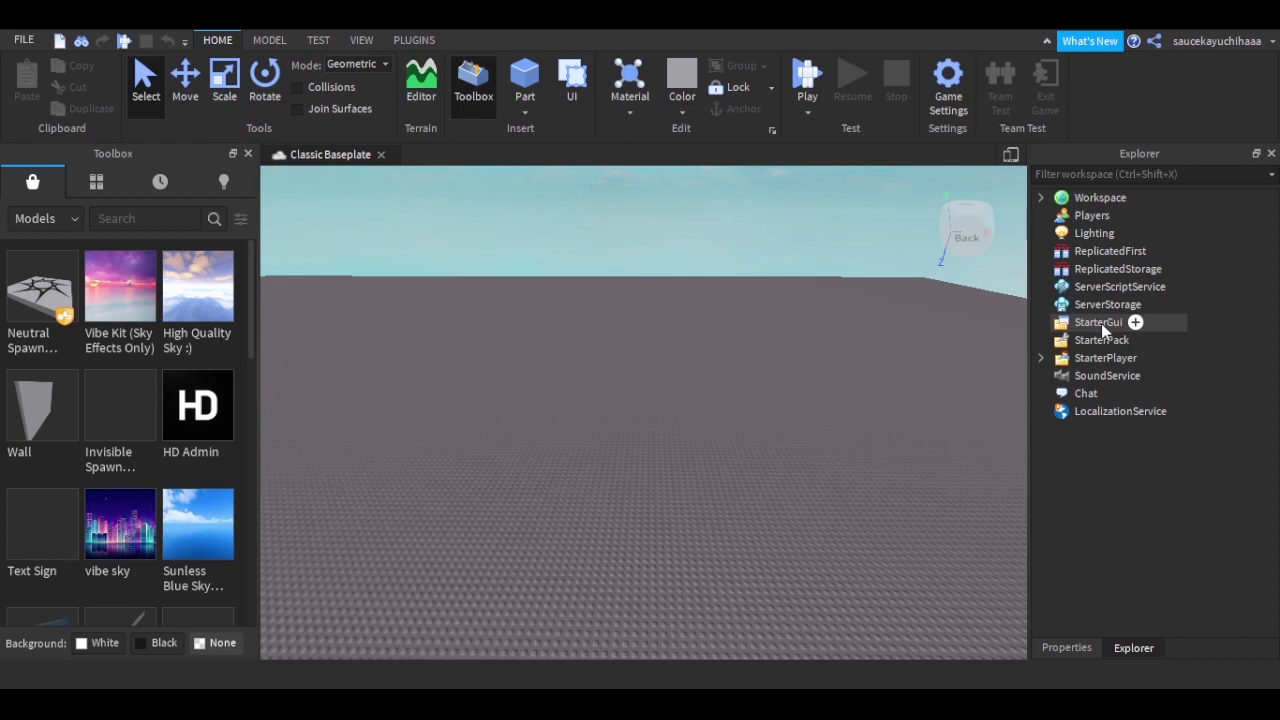
# Add a ScreenGui to StarterGui and insert a Frame inside it
pyautogui.click(1133, 328)
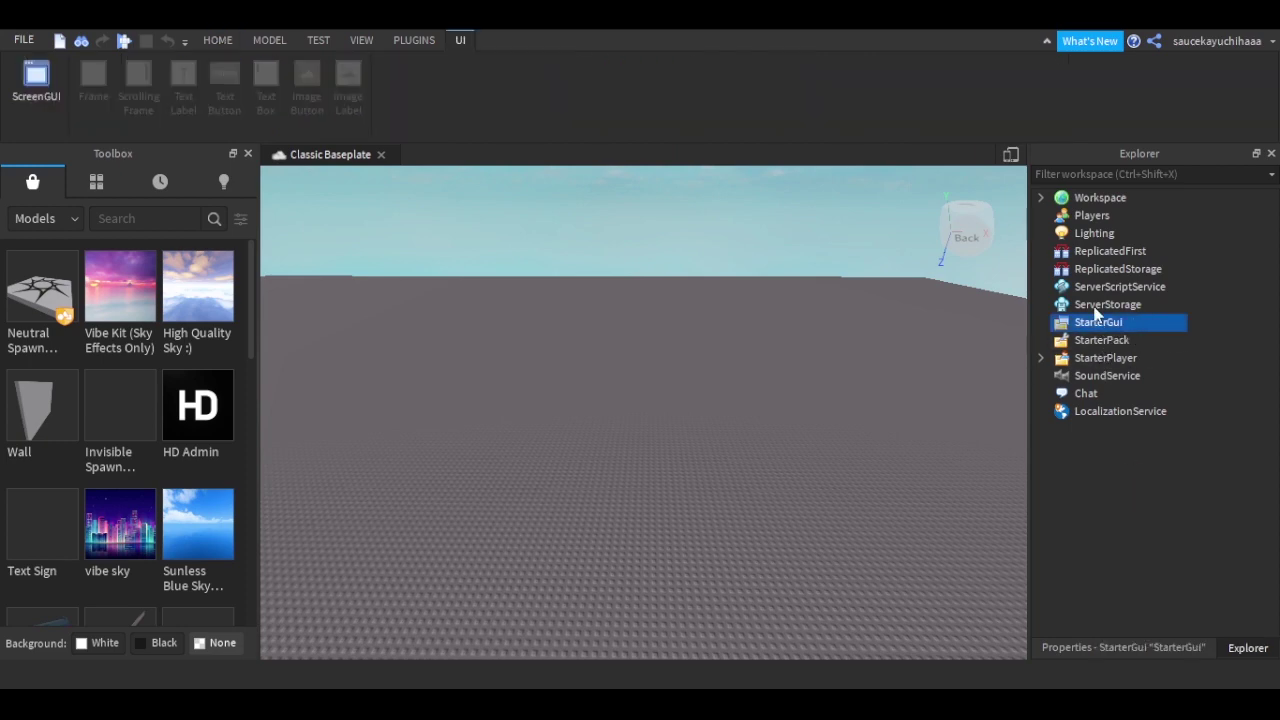
pyautogui.click(1093, 326)
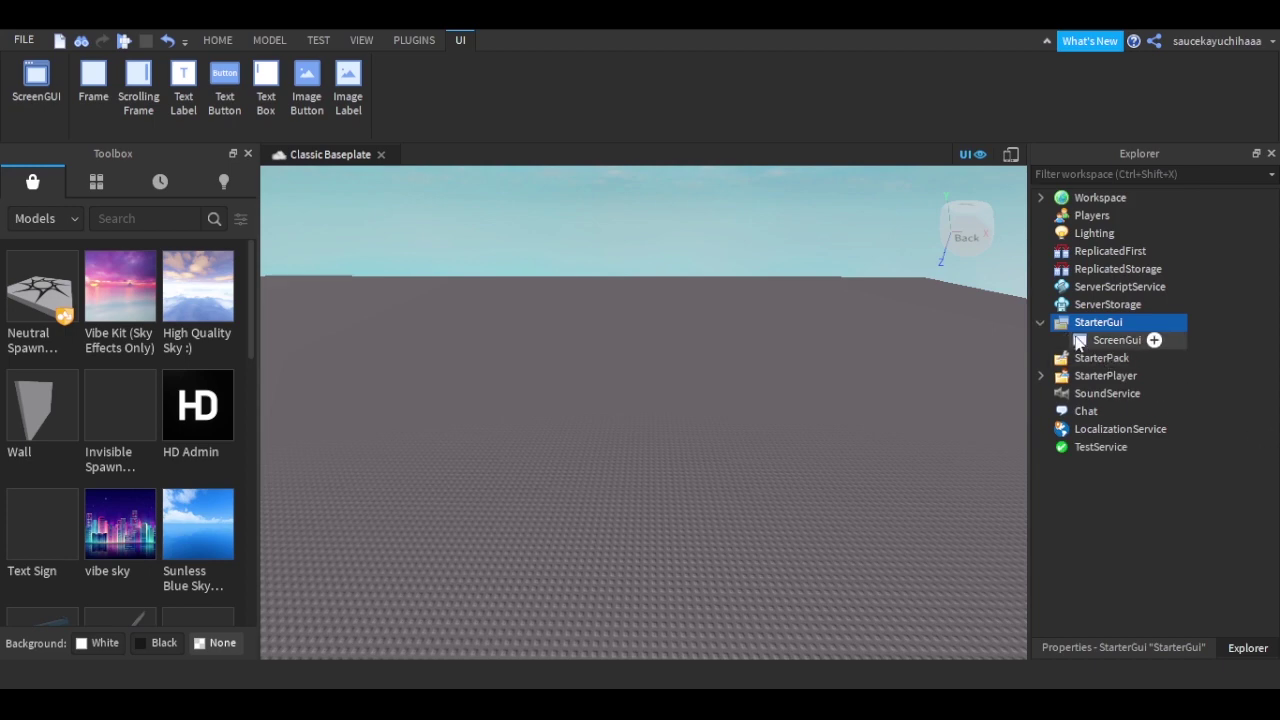
pyautogui.click(1079, 342)
pyautogui.moveTo(665, 418); pyautogui.dragTo(680, 412, button='right')
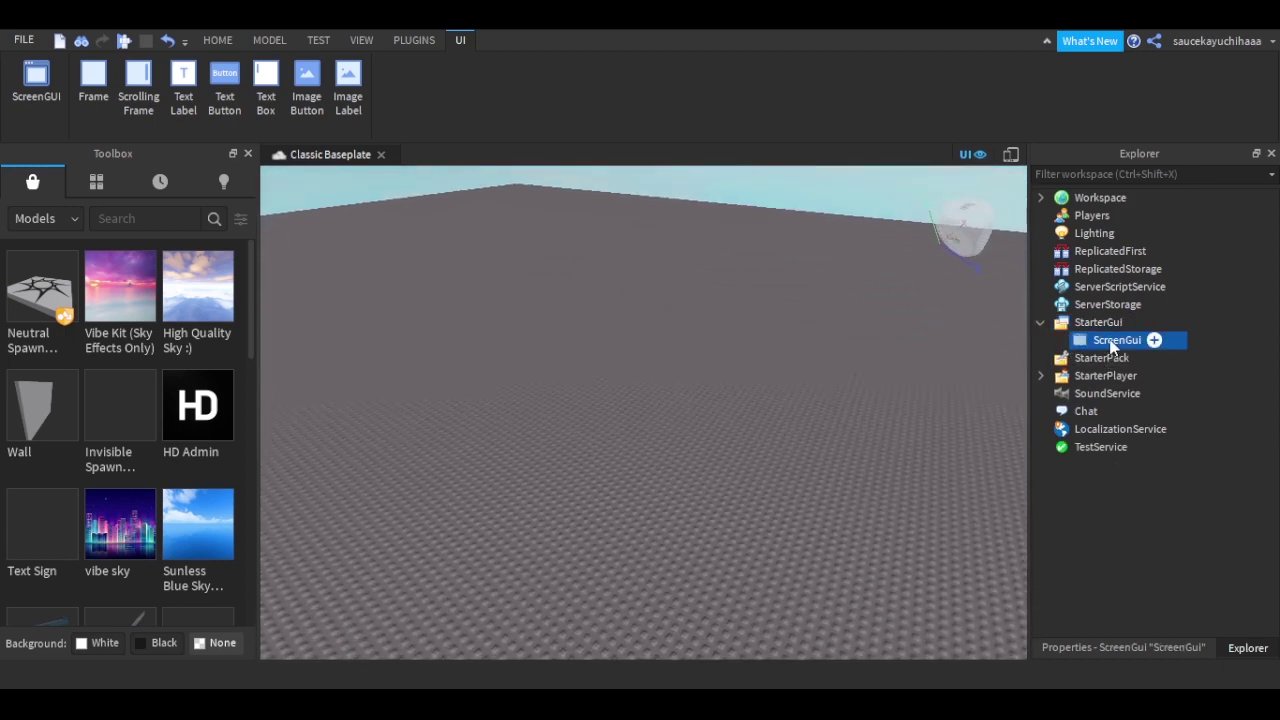
pyautogui.moveTo(928, 443); pyautogui.dragTo(915, 431, button='right')
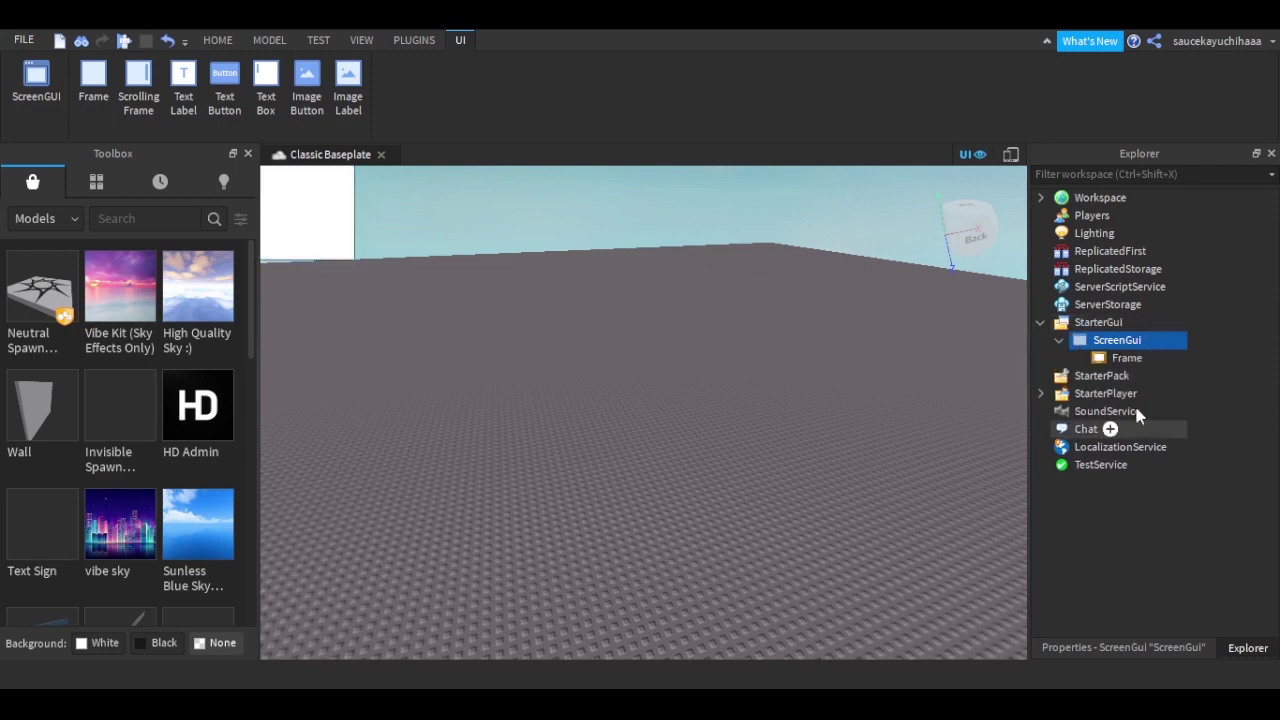
# Set the Frame's Size to {1, 0},{1, 0} so it covers the whole screen
pyautogui.click(1112, 361)
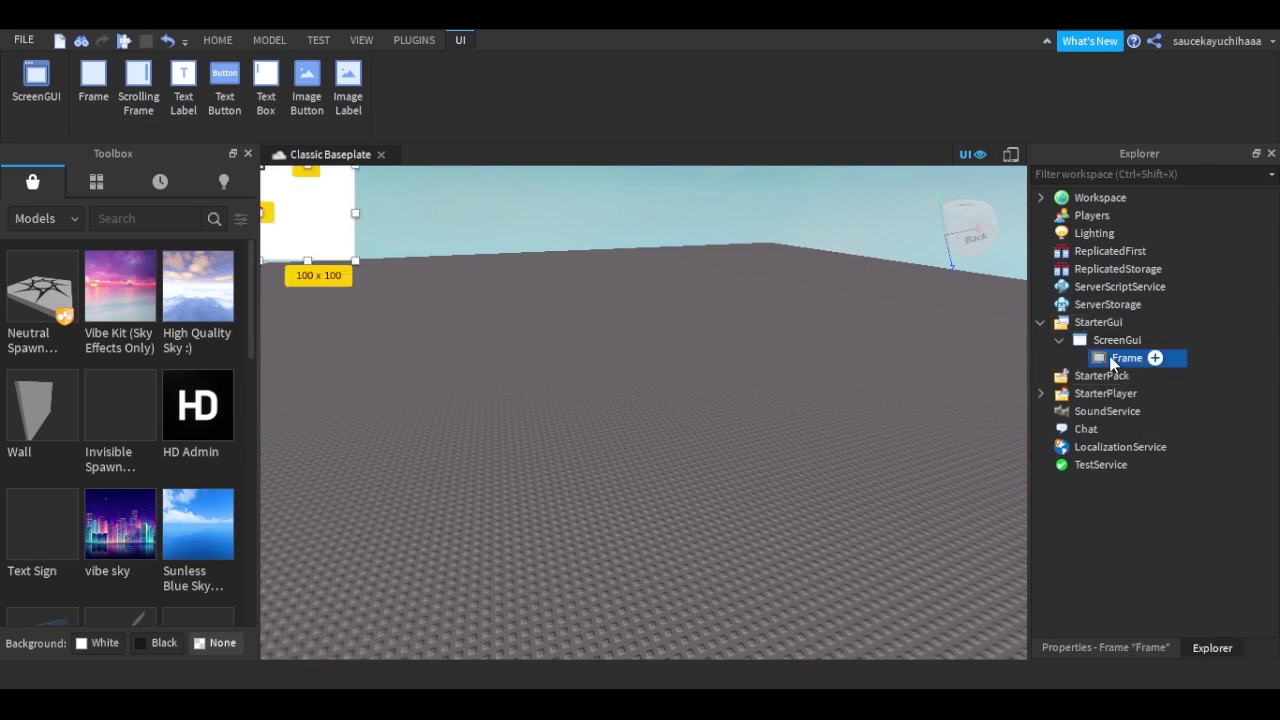
pyautogui.click(1184, 650)
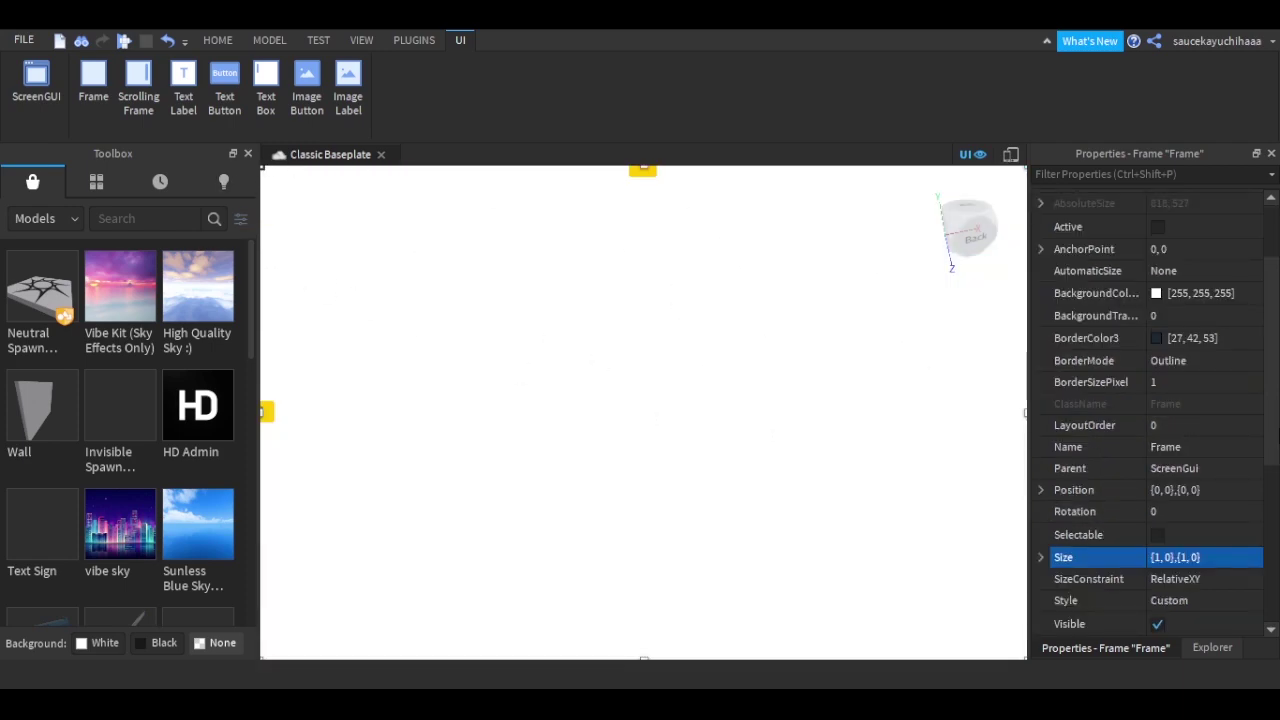
# Set the Frame's background color to the light cream 255, 230, 198
pyautogui.scroll(3, 1250, 520)
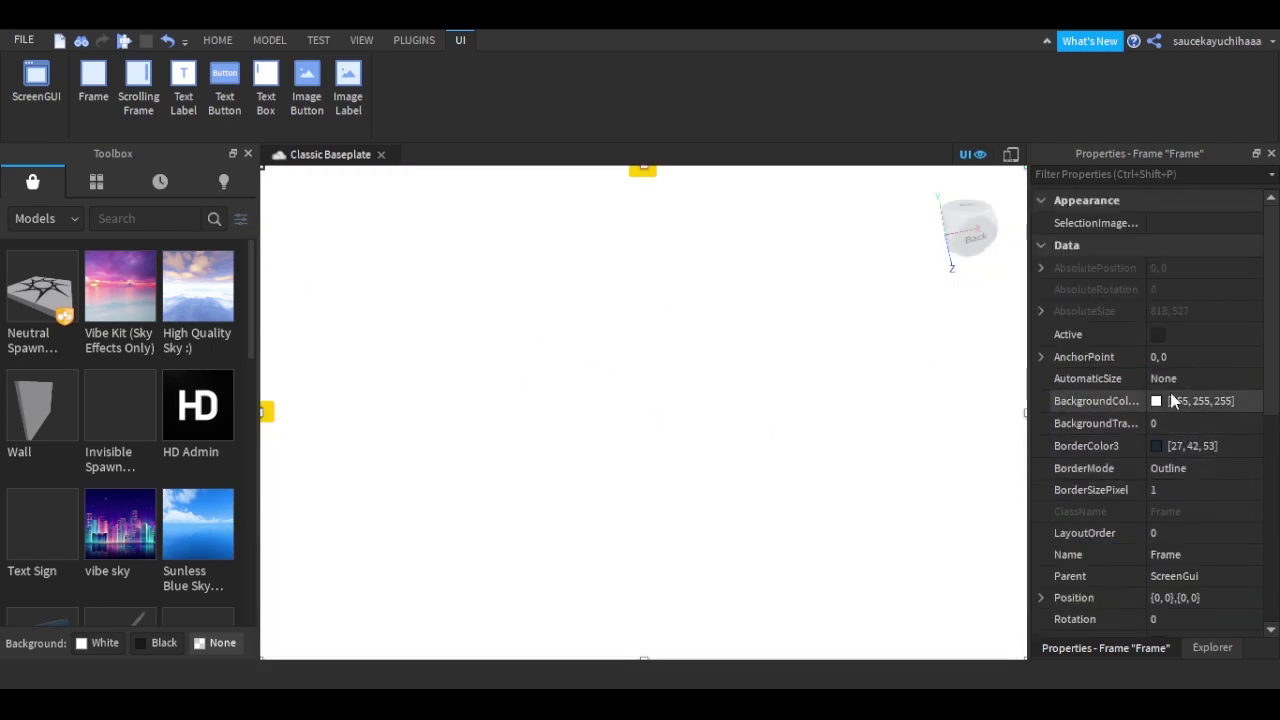
pyautogui.click(1175, 401)
pyautogui.click(1154, 400)
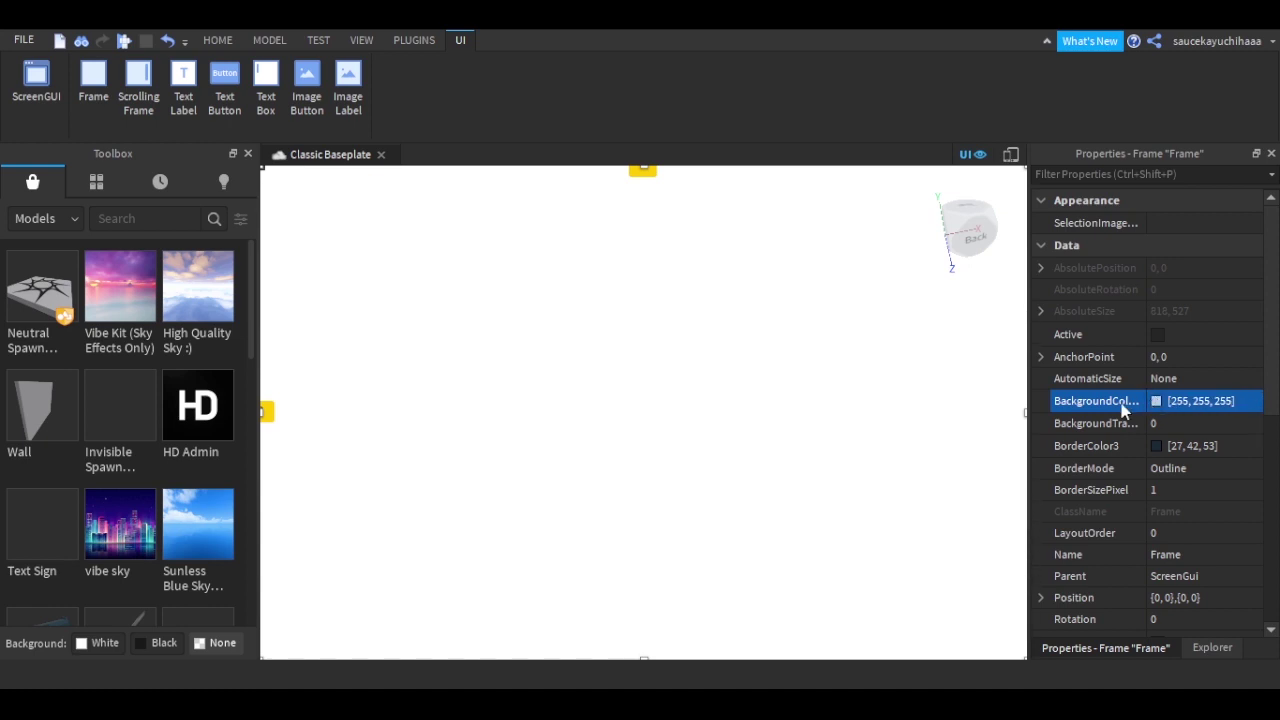
pyautogui.moveTo(661, 318); pyautogui.dragTo(641, 349)
pyautogui.click(866, 170)
pyautogui.moveTo(636, 331); pyautogui.dragTo(815, 342)
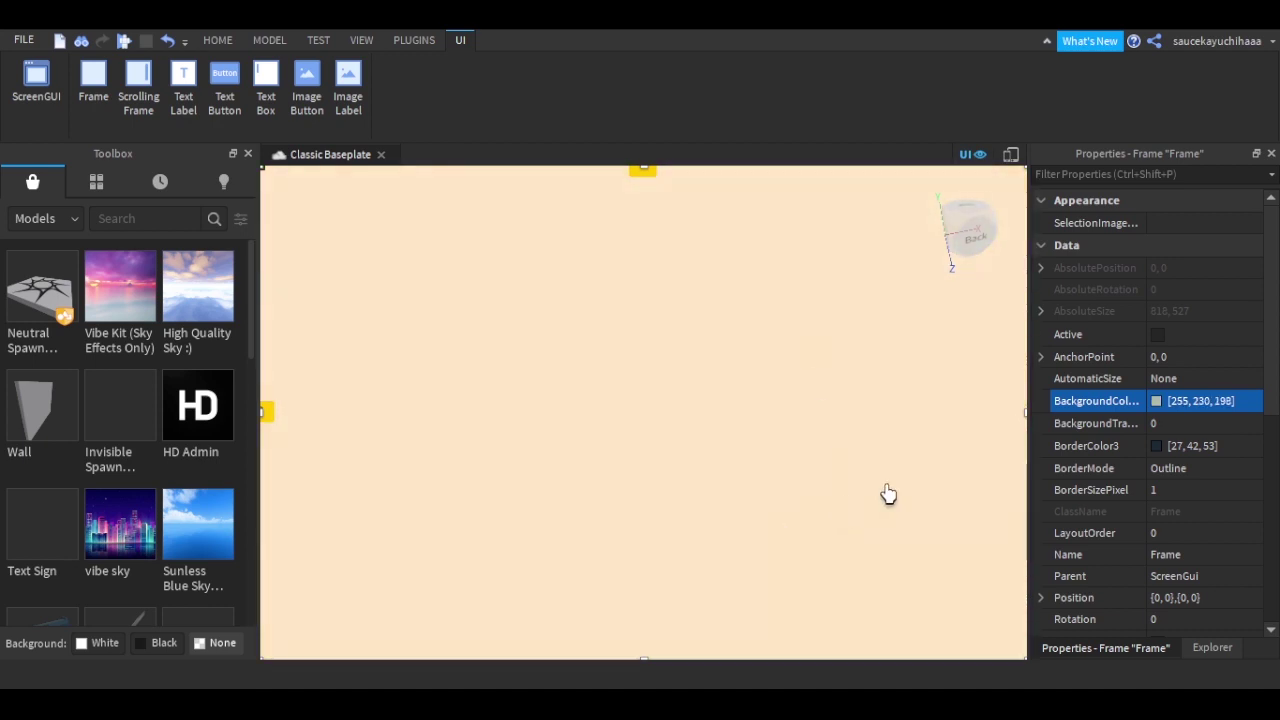
# Add a TextButton to the Frame and move it to the center of the screen, at about 309, 238
pyautogui.click(1205, 652)
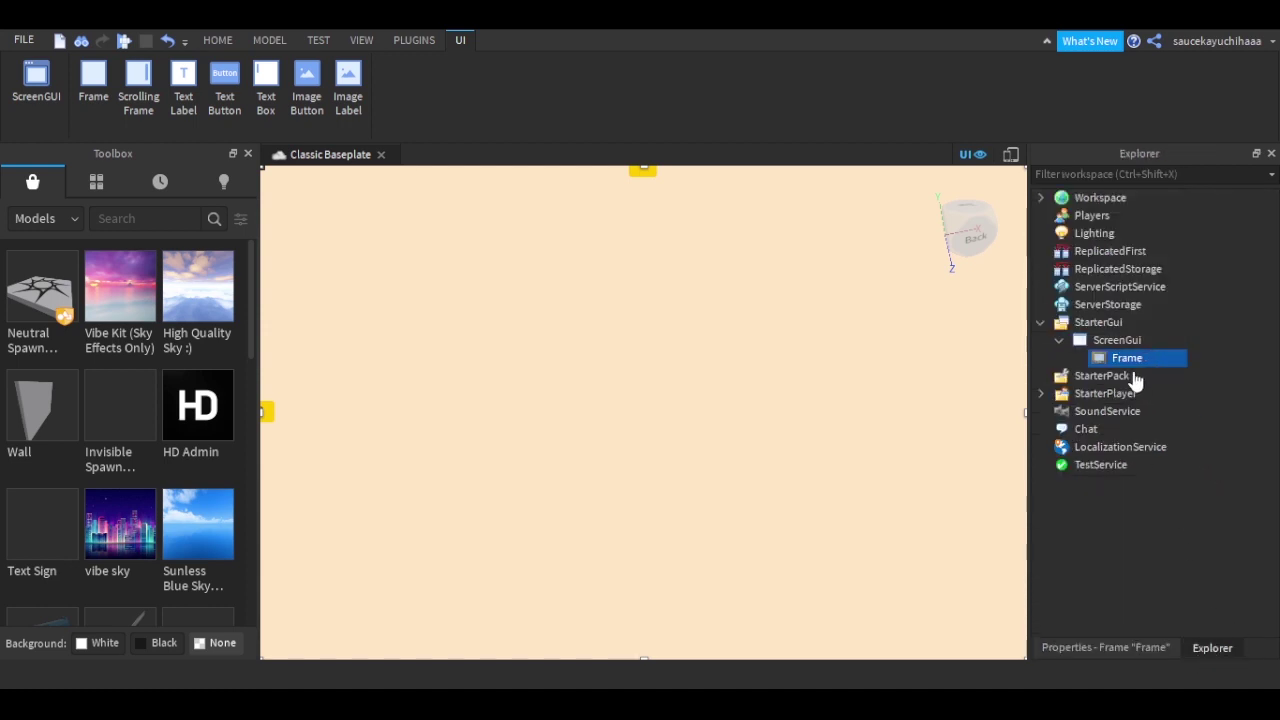
pyautogui.click(1115, 484)
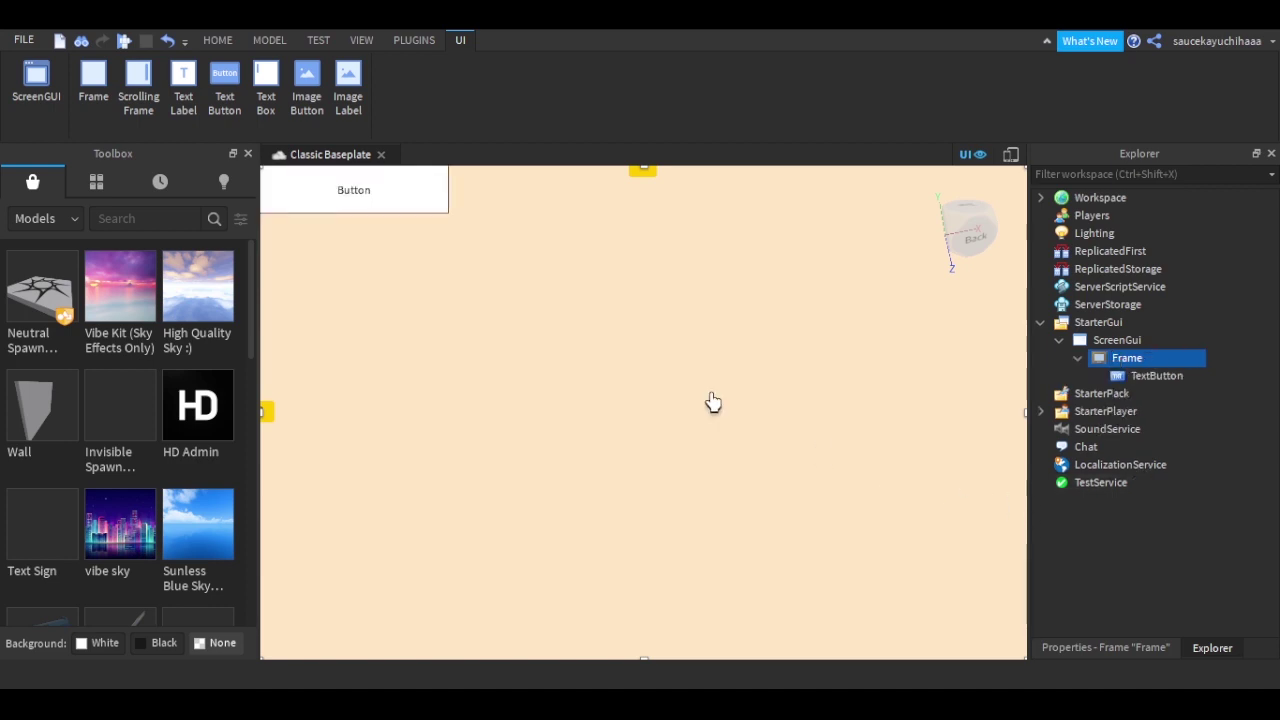
pyautogui.moveTo(380, 194); pyautogui.dragTo(669, 415)
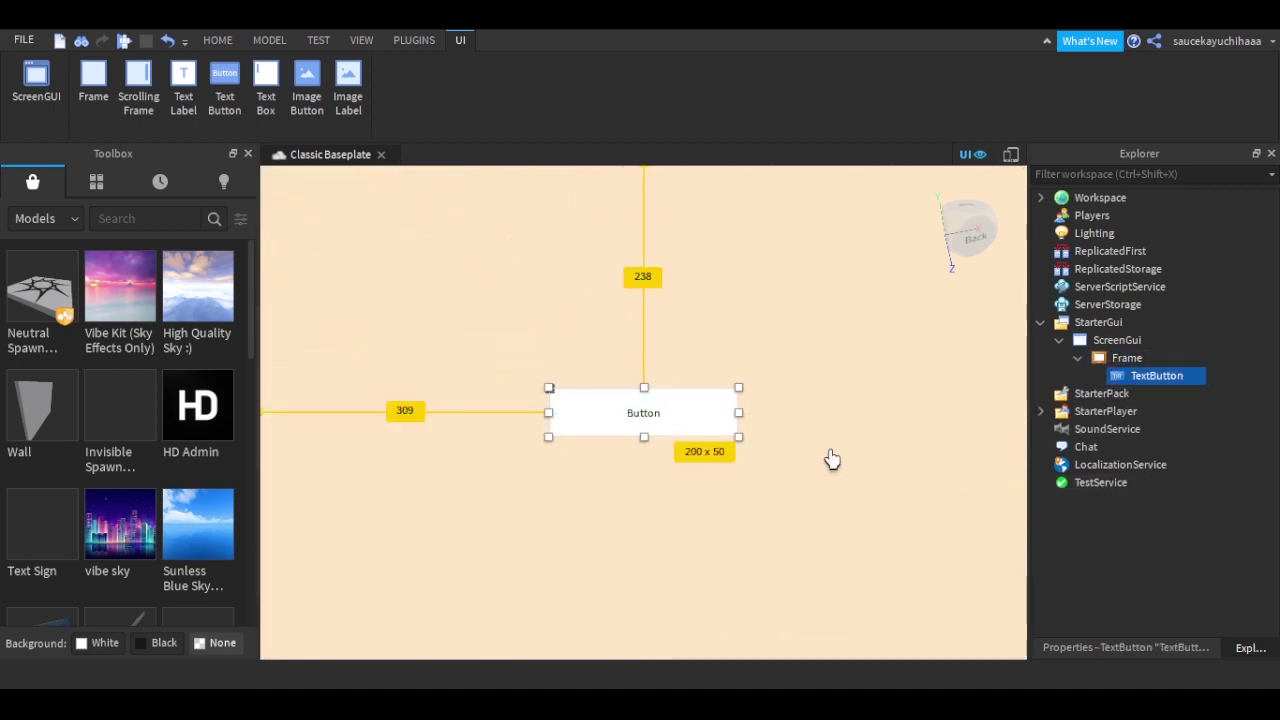
pyautogui.click(833, 461)
pyautogui.click(726, 435)
# Add a second TextButton to the Frame directly below the first and rename the upper button Play
pyautogui.click(1128, 358)
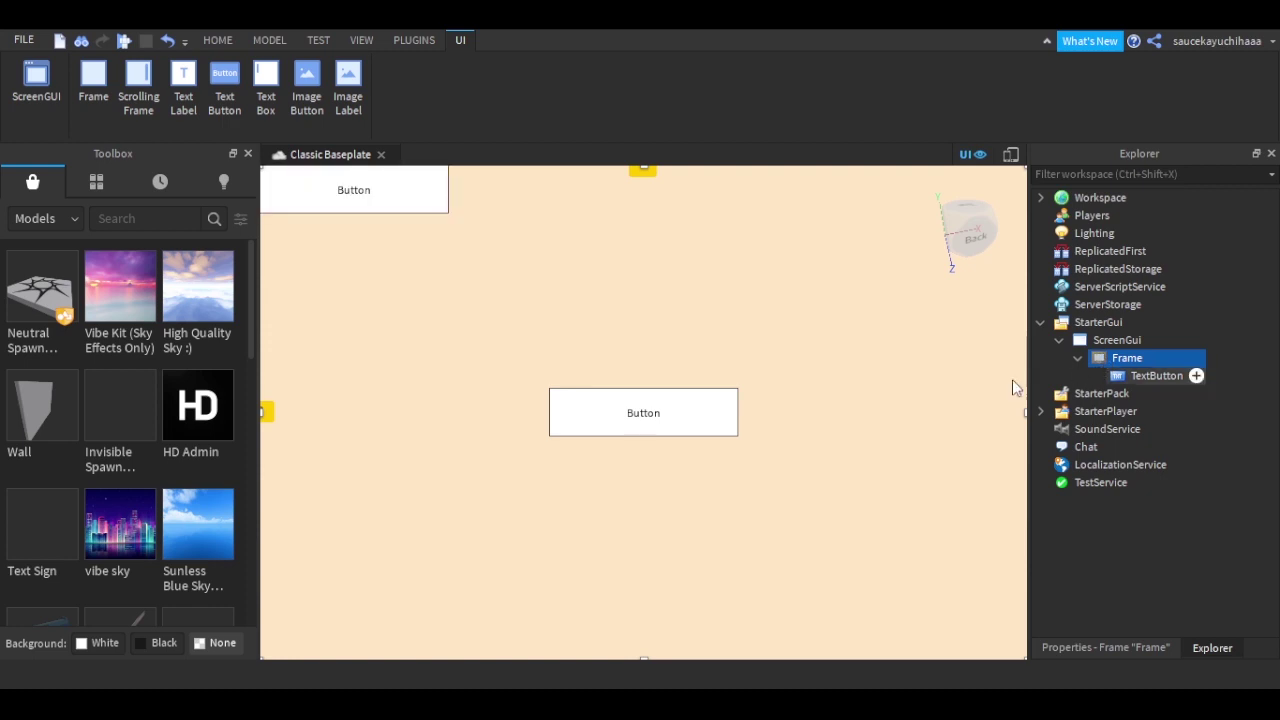
pyautogui.moveTo(409, 203); pyautogui.dragTo(700, 483)
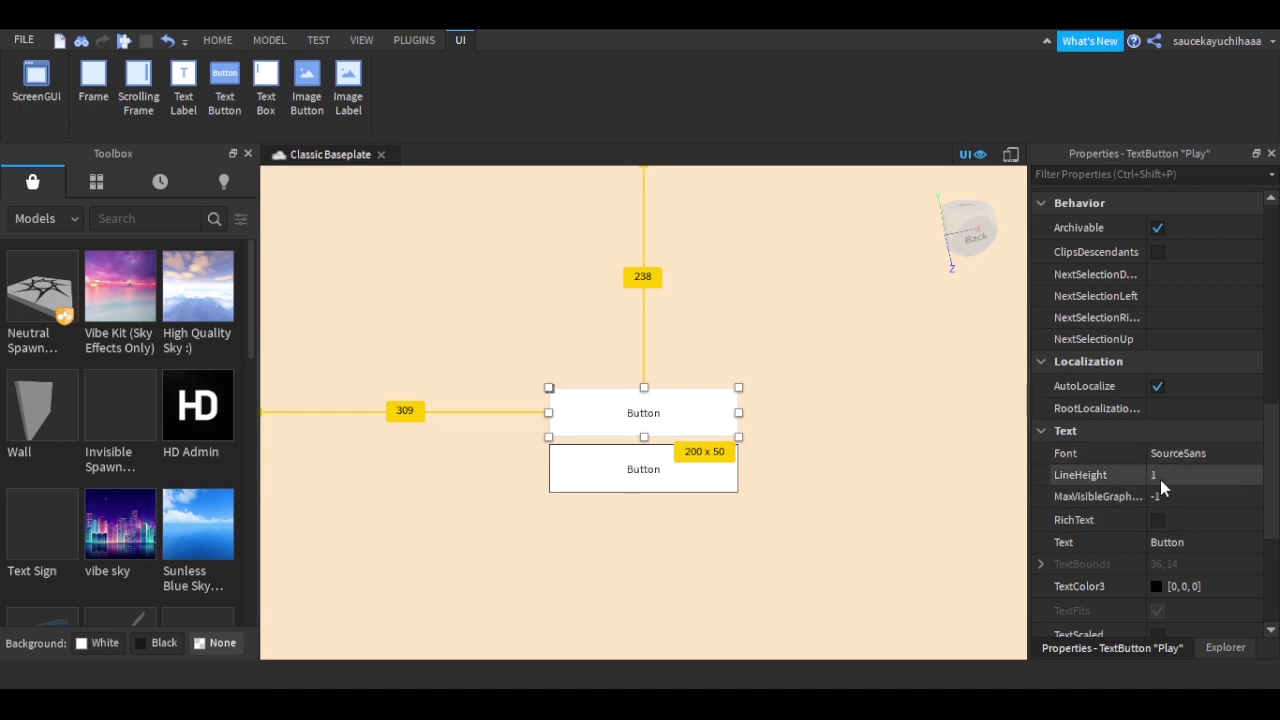
# Set the upper button's text to Play and change its font
pyautogui.click(1166, 543)
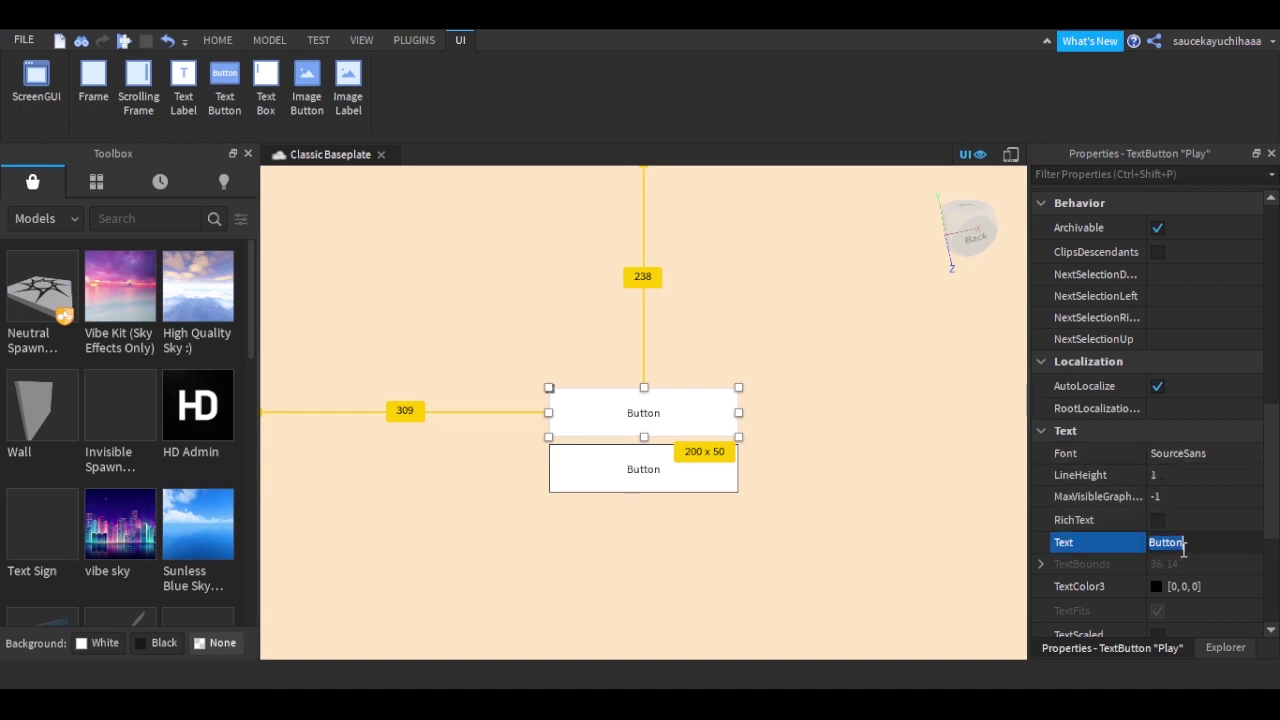
pyautogui.write('Play')
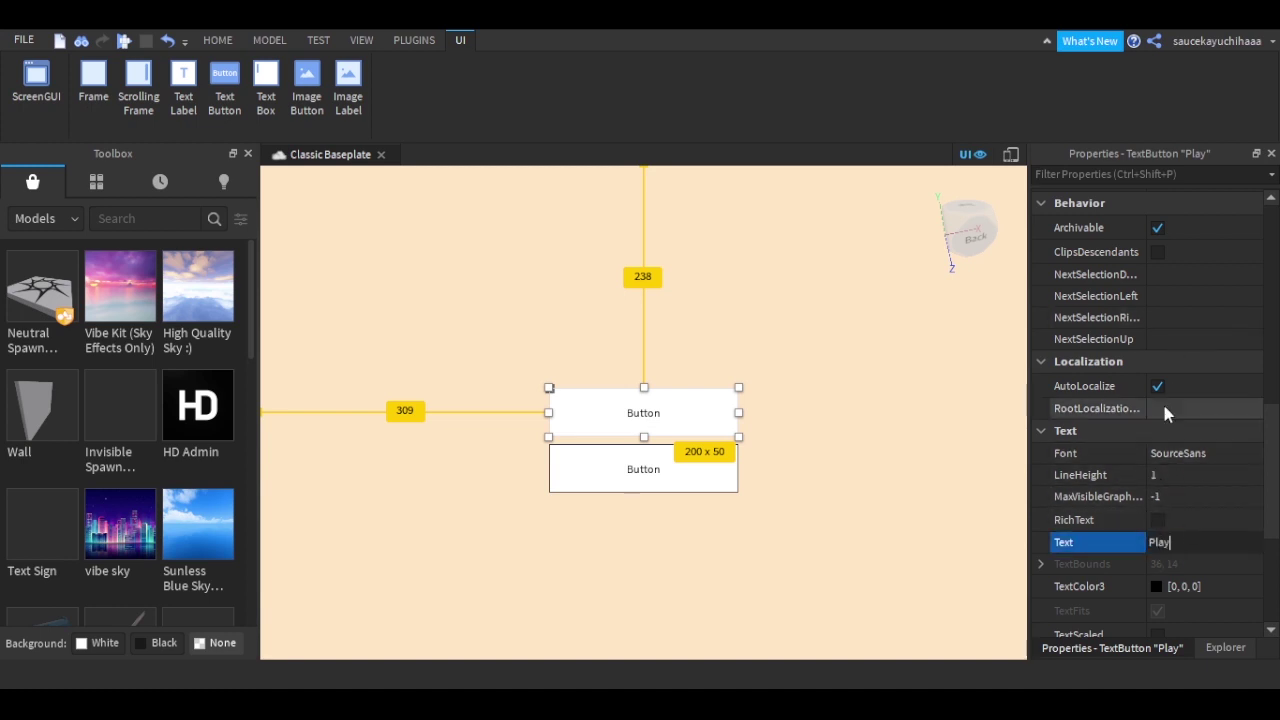
pyautogui.press('Return')
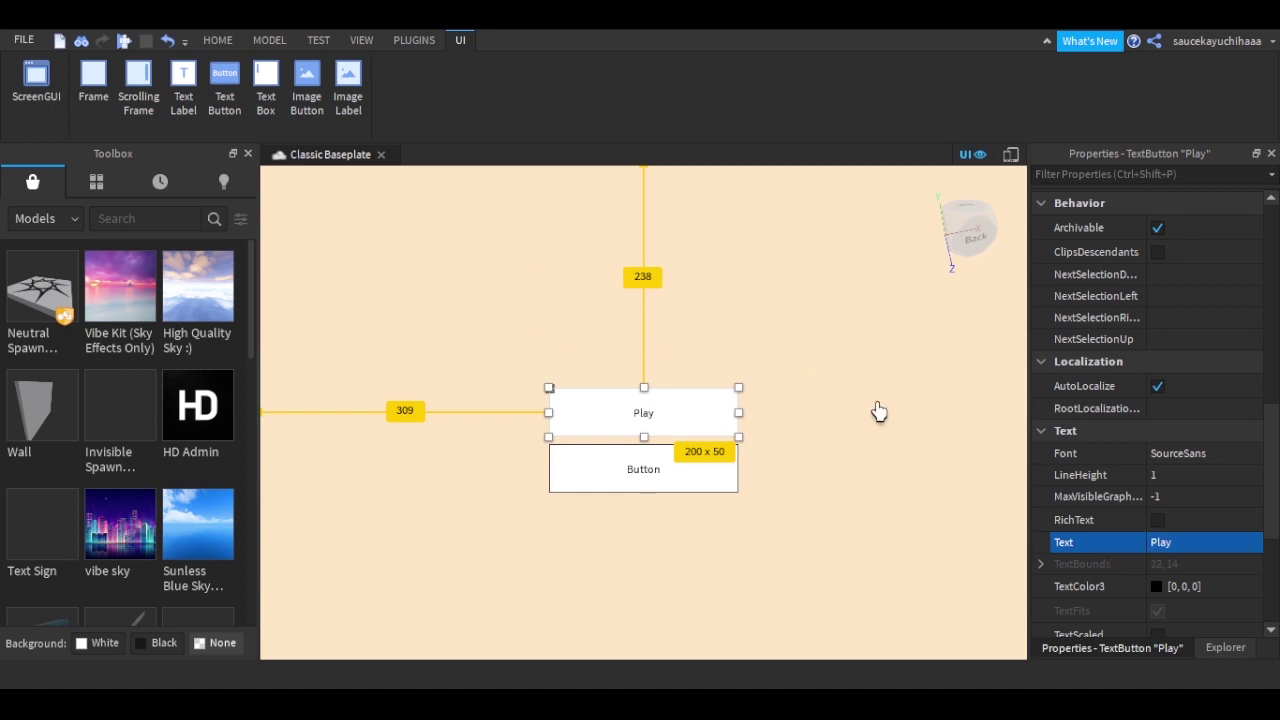
pyautogui.click(1160, 460)
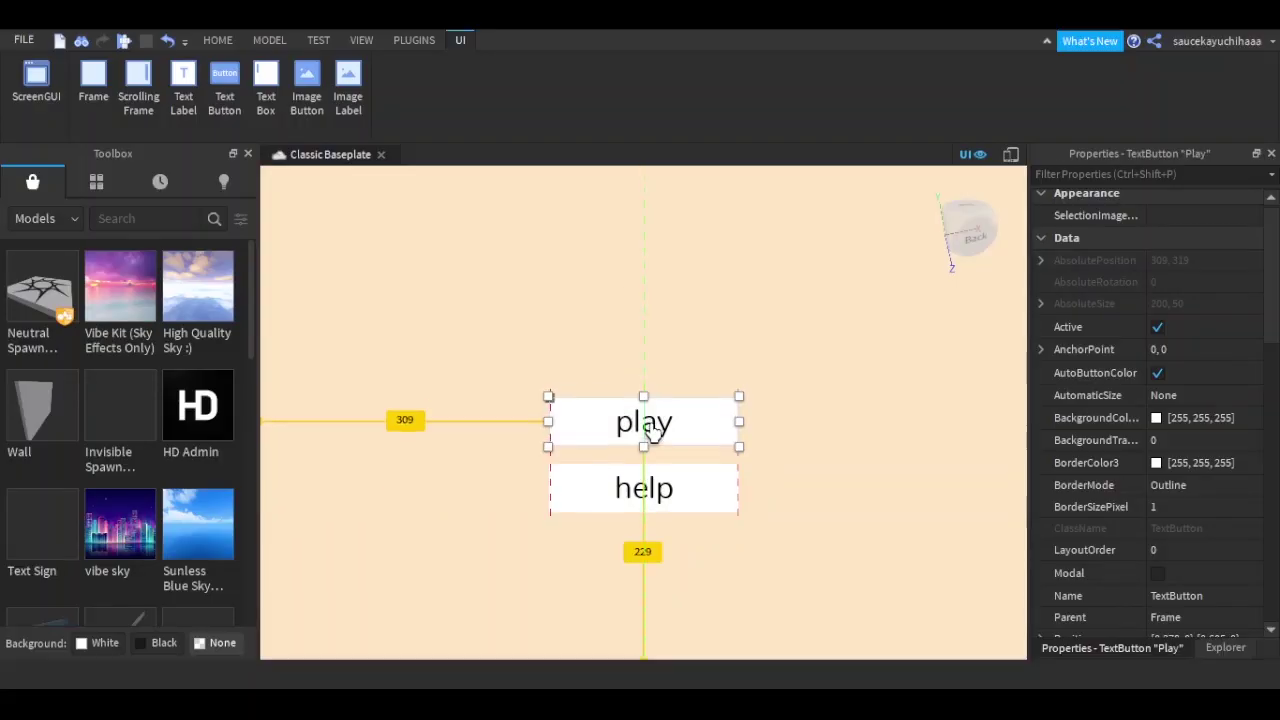
# Insert a TextLabel into the ScreenGui, outside the Frame that holds the two buttons
pyautogui.click(814, 448)
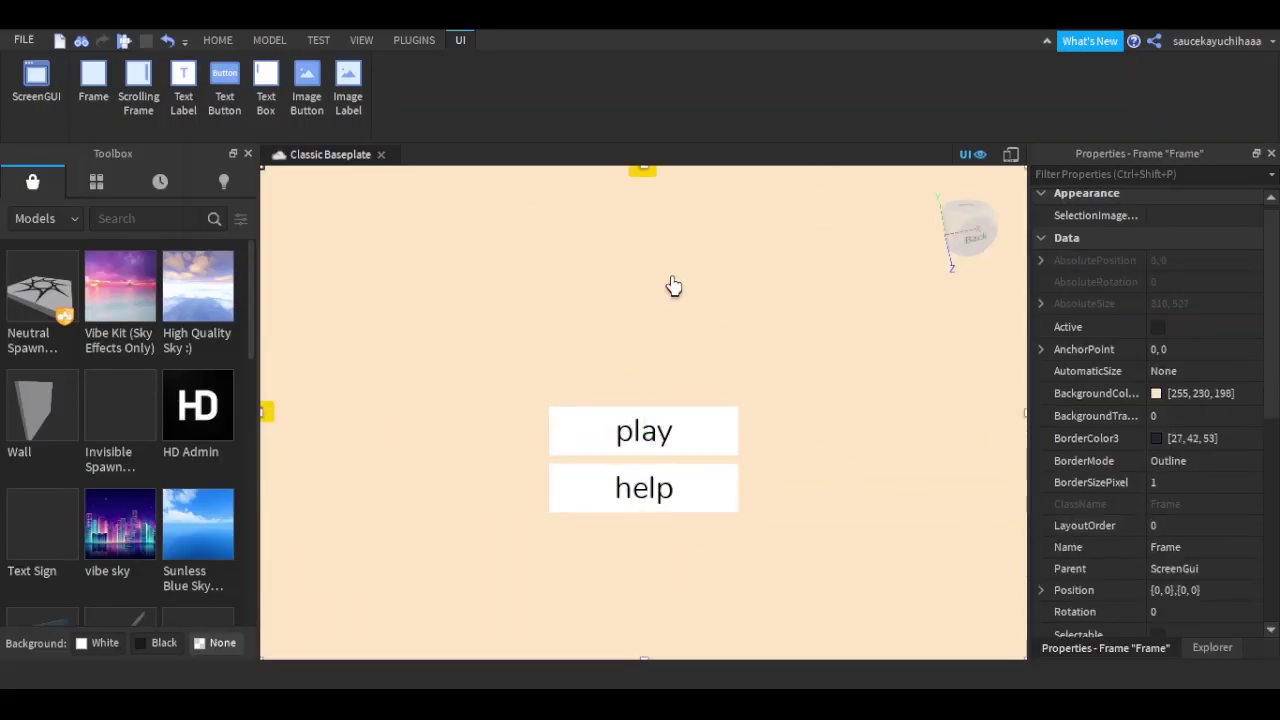
pyautogui.click(1200, 648)
pyautogui.click(1077, 358)
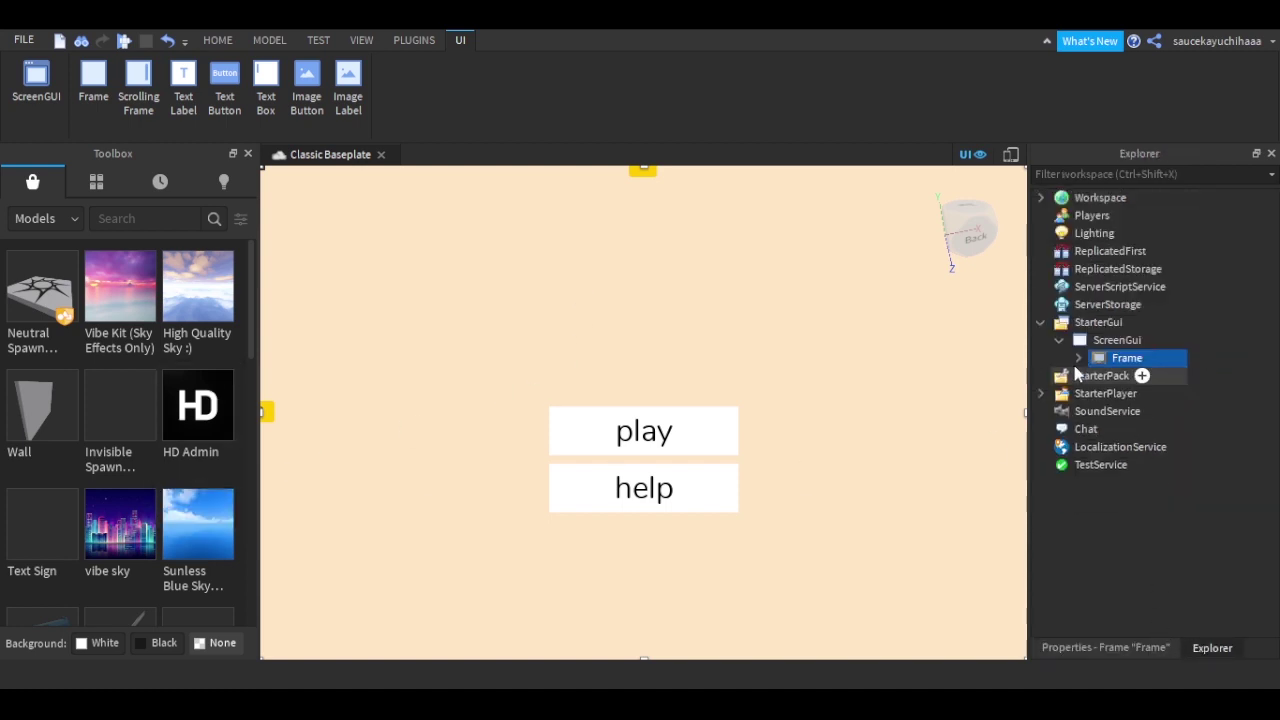
pyautogui.click(1059, 340)
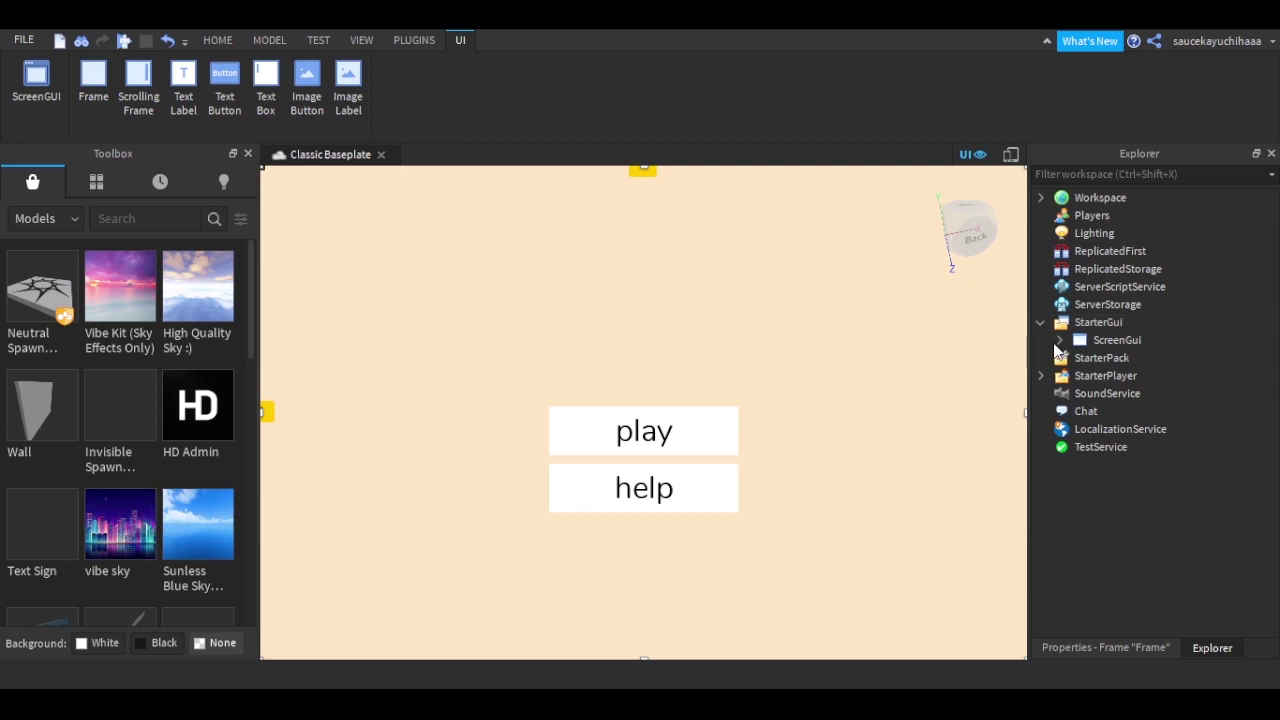
pyautogui.click(1059, 340)
pyautogui.click(1077, 358)
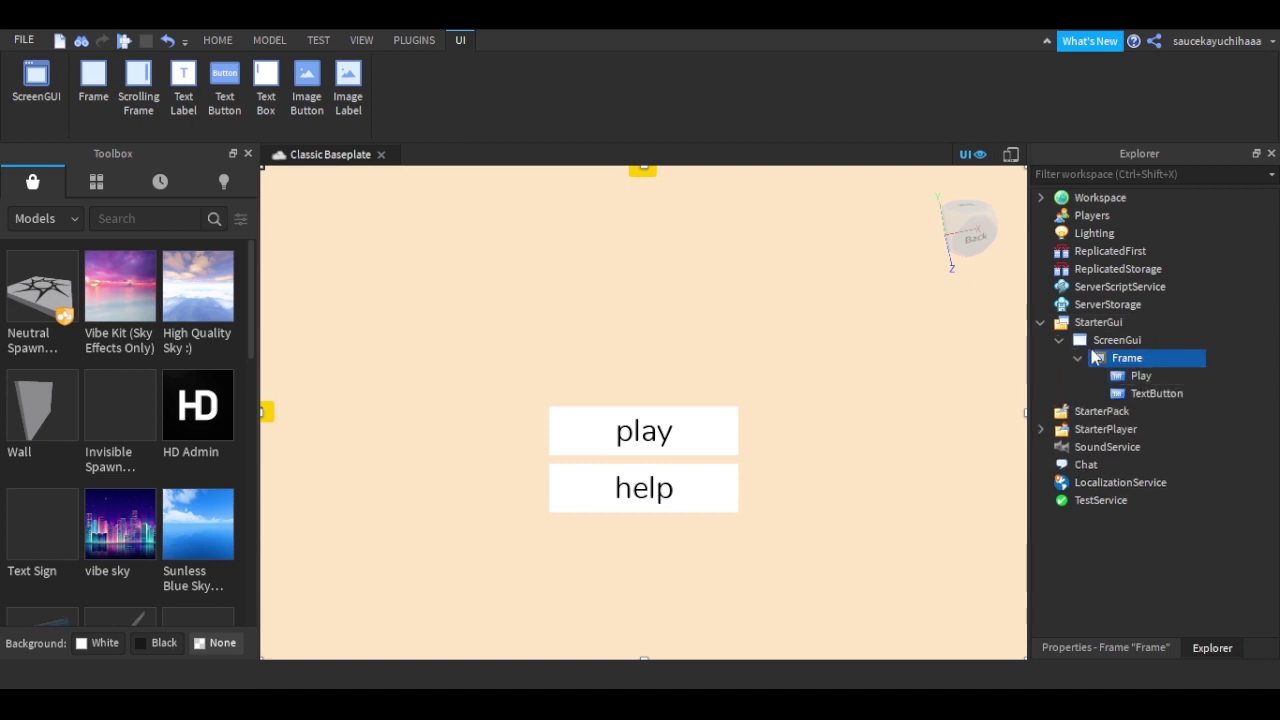
pyautogui.click(1112, 343)
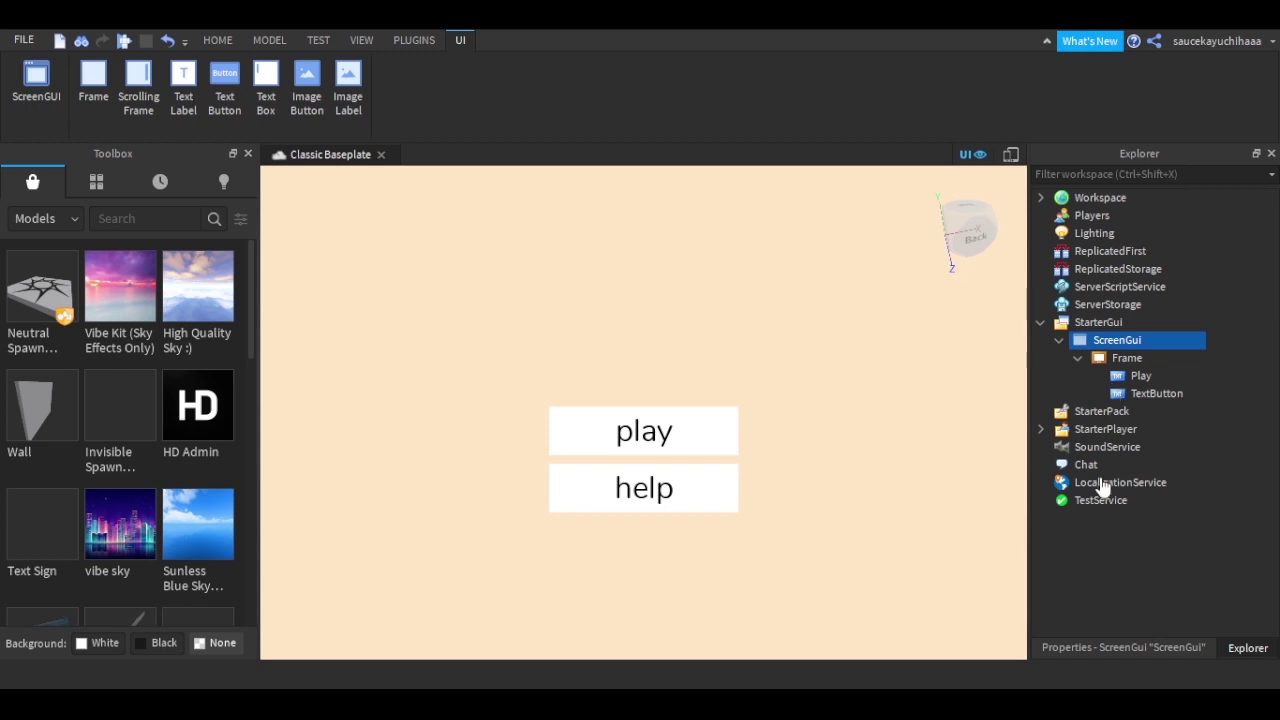
pyautogui.click(1100, 390)
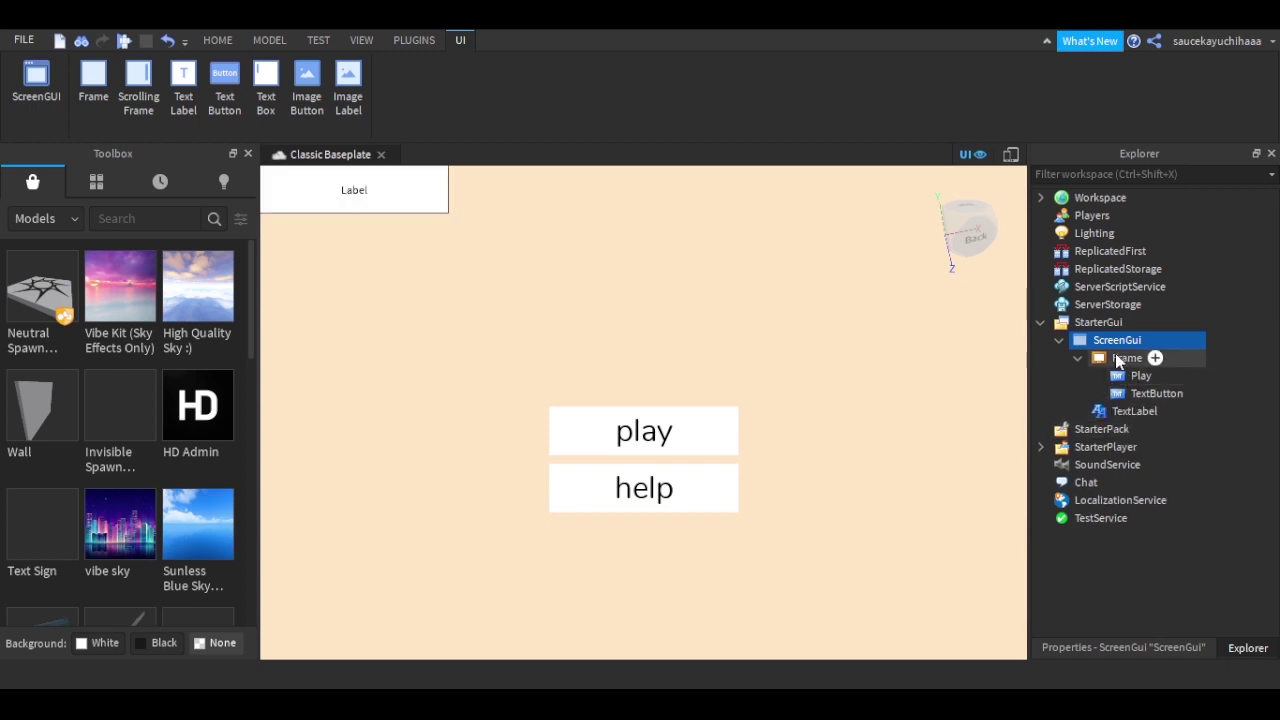
# Center the label above the buttons at about 403 x 103 and give it the text My Game at size 56
pyautogui.click(1126, 358)
pyautogui.moveTo(351, 192); pyautogui.dragTo(644, 288)
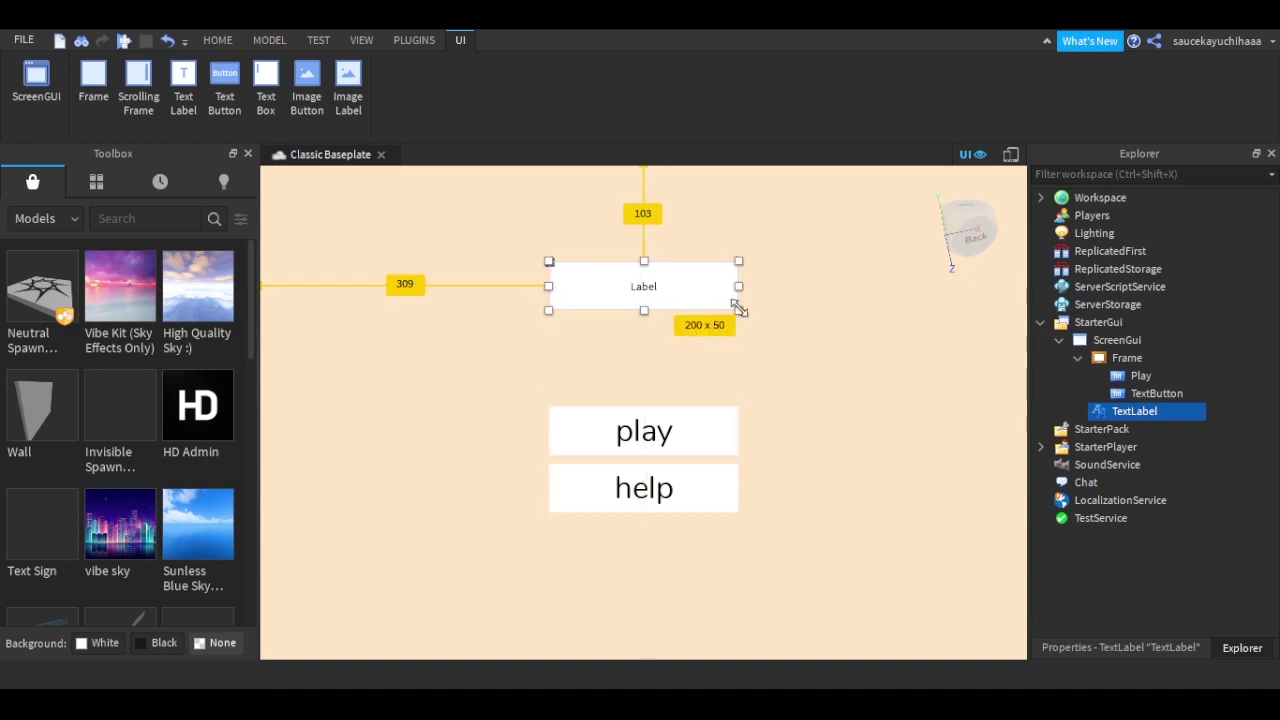
pyautogui.moveTo(738, 306); pyautogui.dragTo(911, 354)
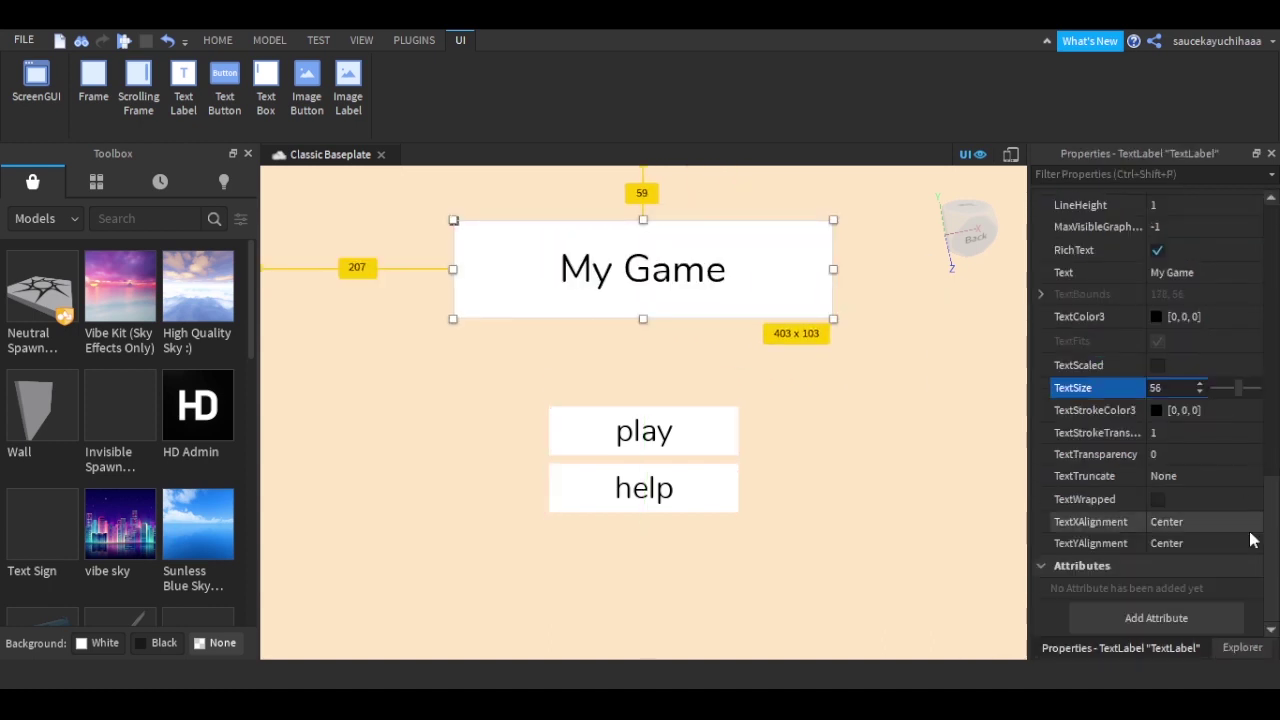
# Set the My Game label's border color to white (255, 255, 255)
pyautogui.click(897, 443)
pyautogui.click(828, 315)
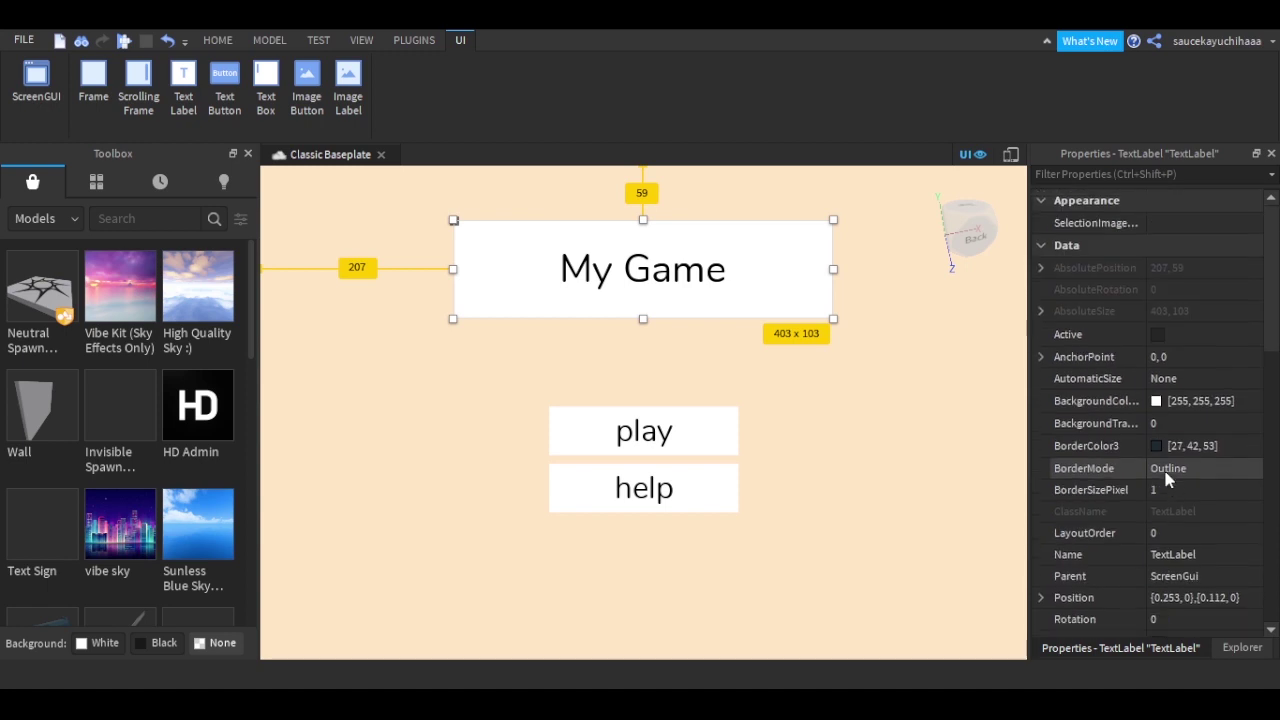
pyautogui.click(1174, 446)
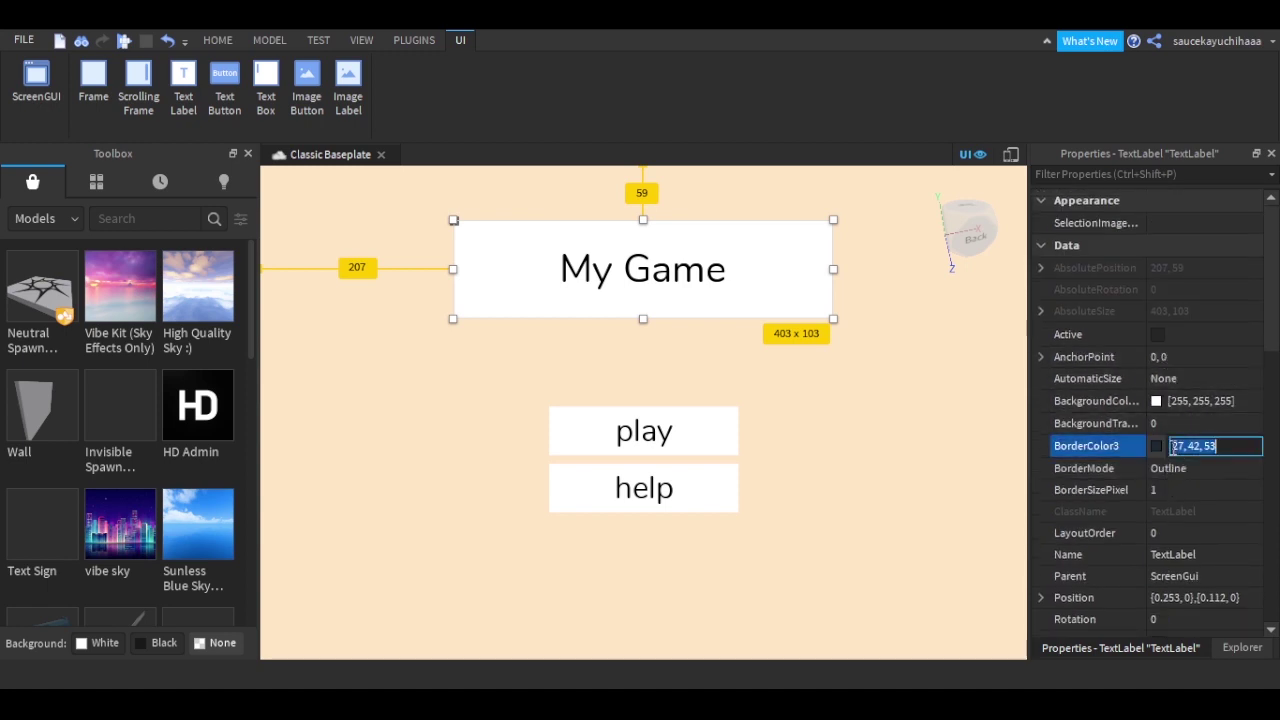
pyautogui.click(1153, 446)
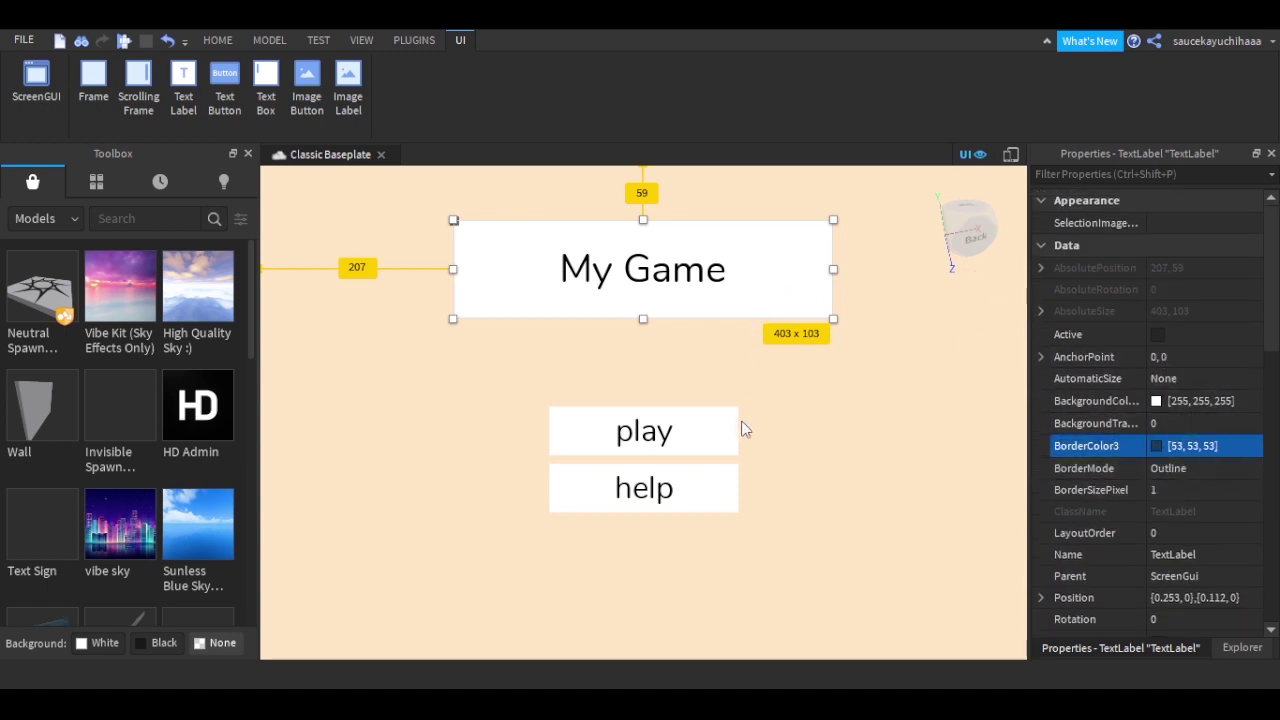
pyautogui.moveTo(858, 288); pyautogui.dragTo(858, 200)
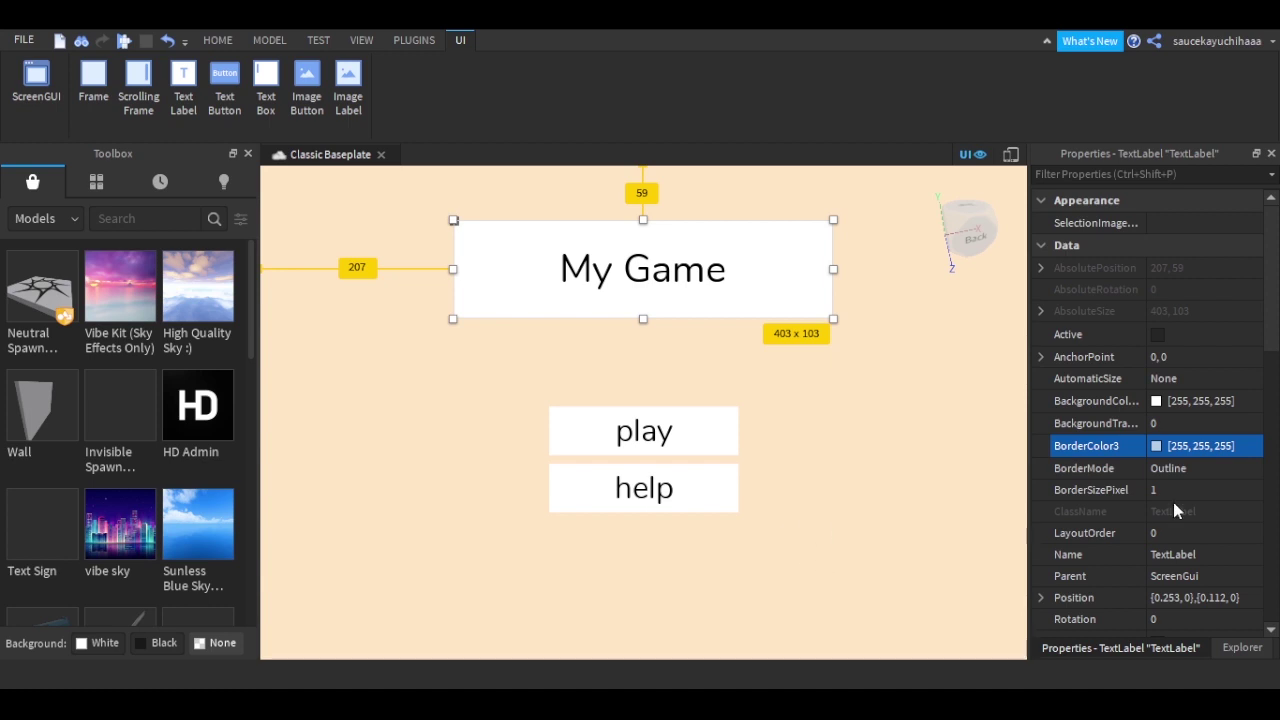
pyautogui.scroll(-3, 1183, 531)
pyautogui.click(922, 595)
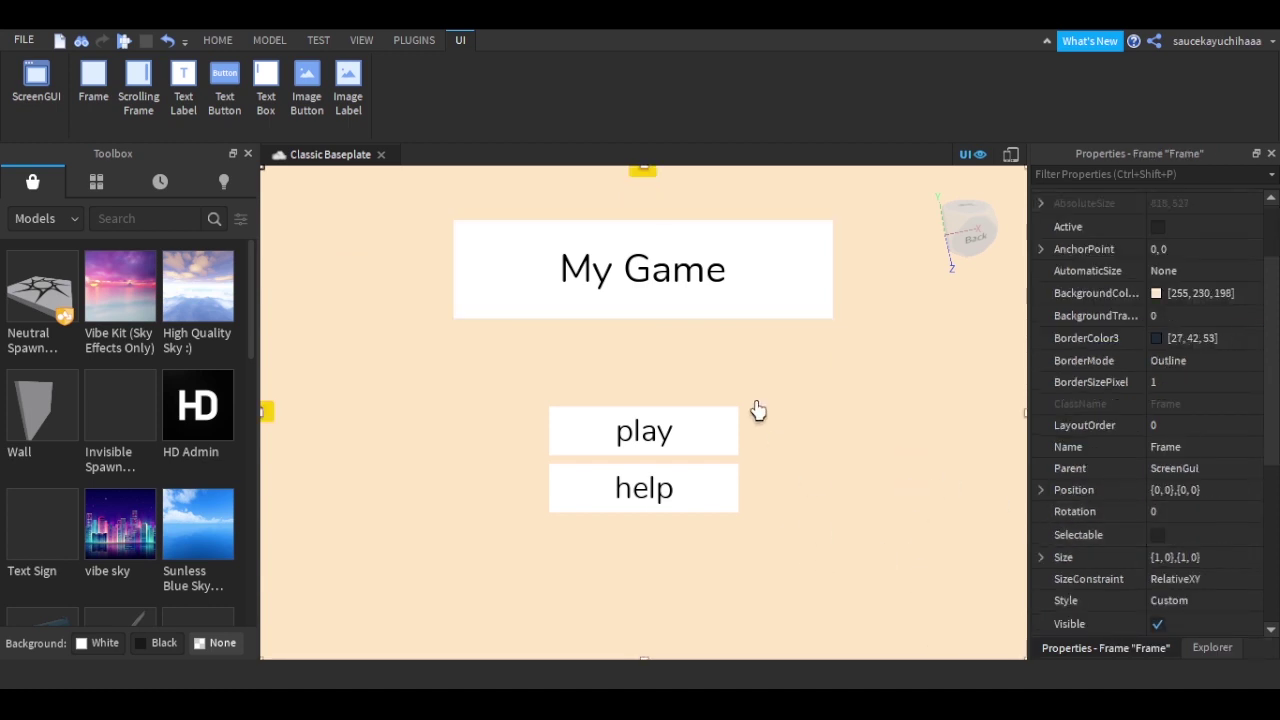
# Nudge the My Game label slightly downward above the play and help buttons
pyautogui.moveTo(690, 273); pyautogui.dragTo(691, 273)
pyautogui.click(789, 444)
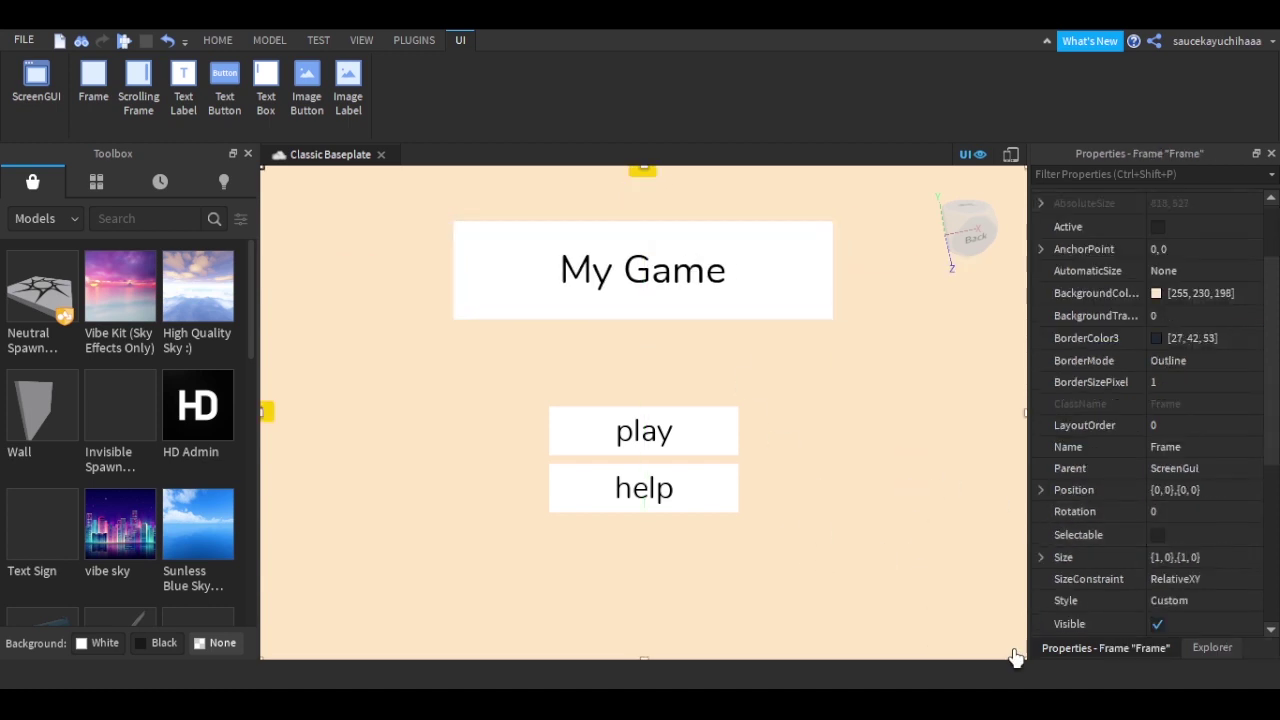
pyautogui.click(640, 291)
# Hide the full-screen background Frame with its Visible property and make it visible again
pyautogui.click(771, 394)
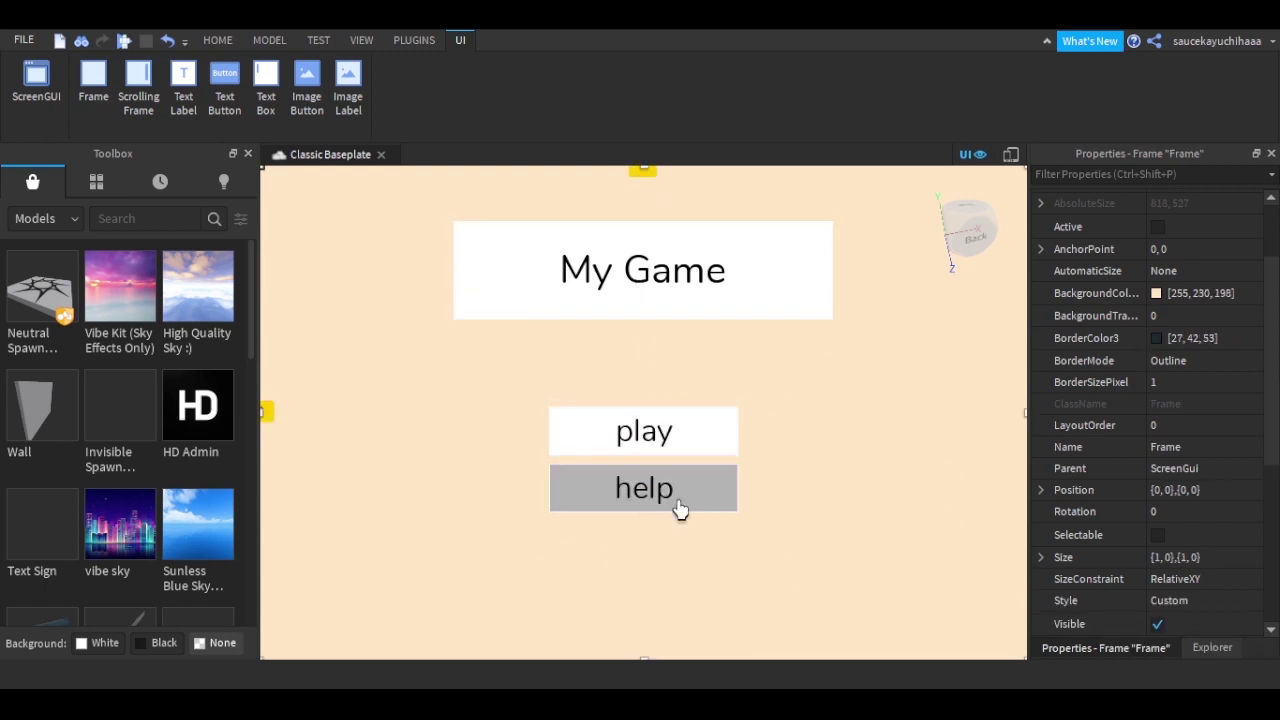
pyautogui.click(1157, 623)
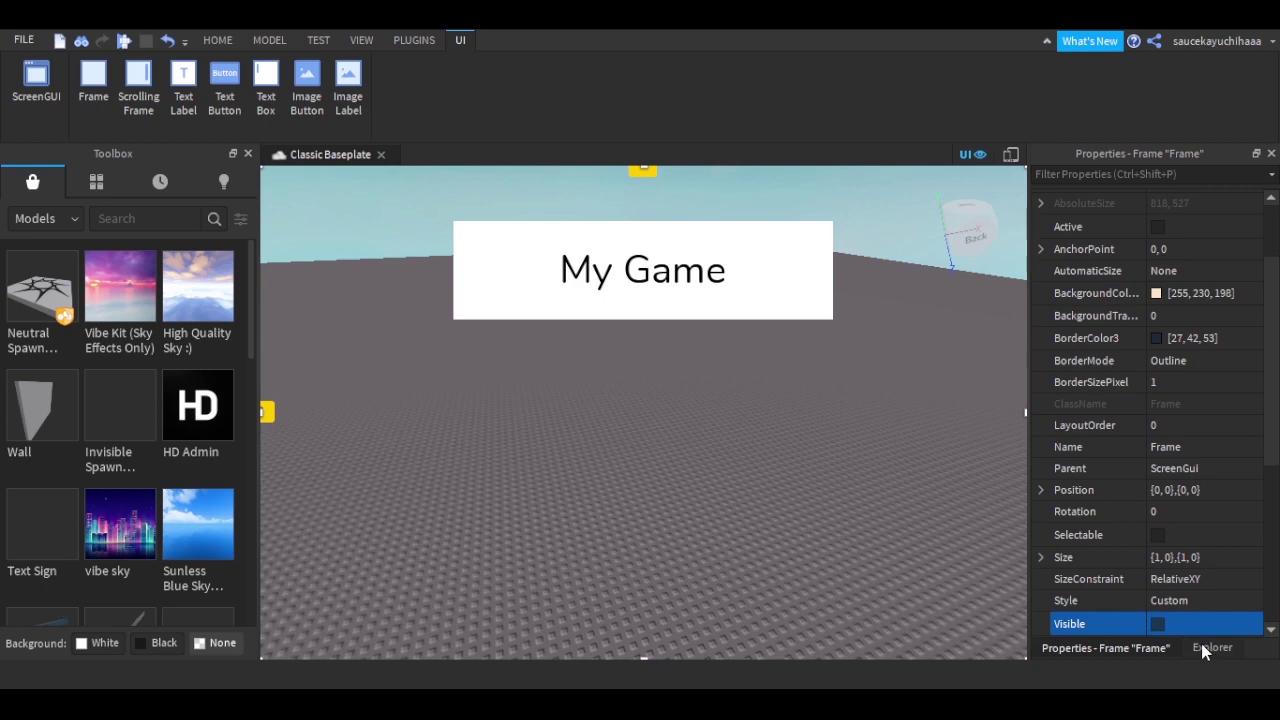
pyautogui.click(1157, 623)
# Insert a LocalScript into the Play button and delete all of its default code
pyautogui.click(1212, 648)
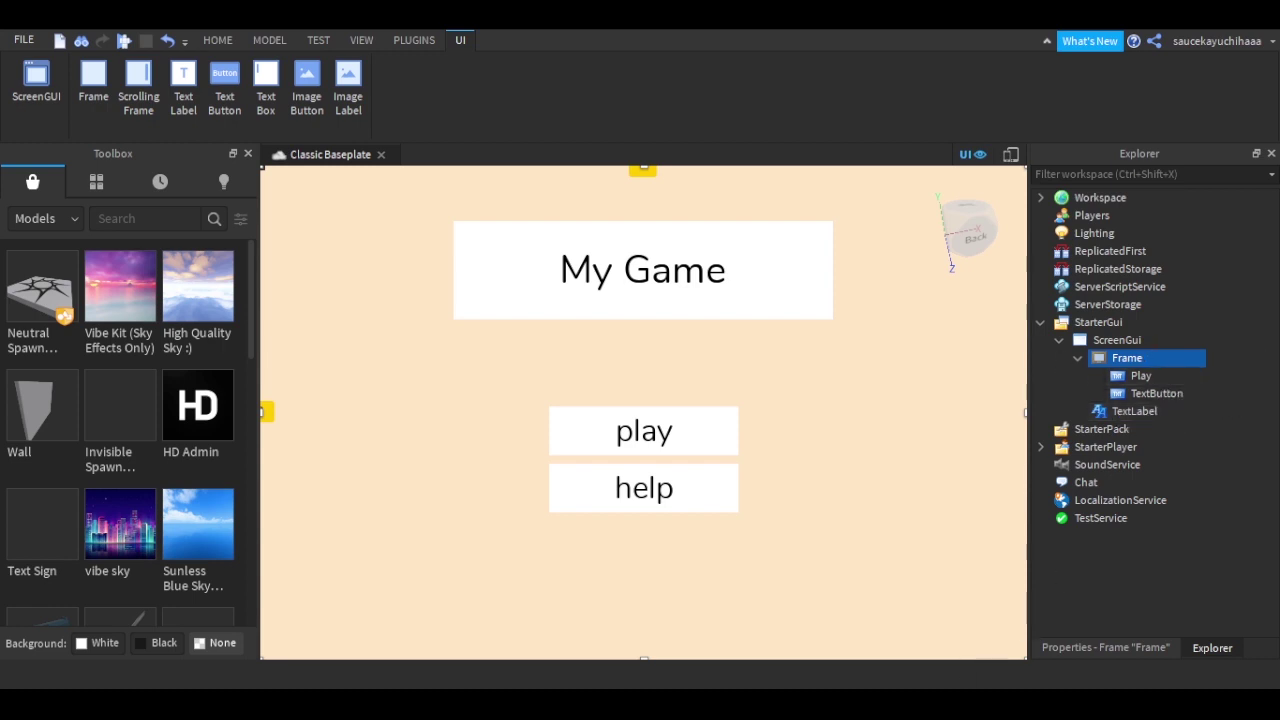
pyautogui.click(1158, 376)
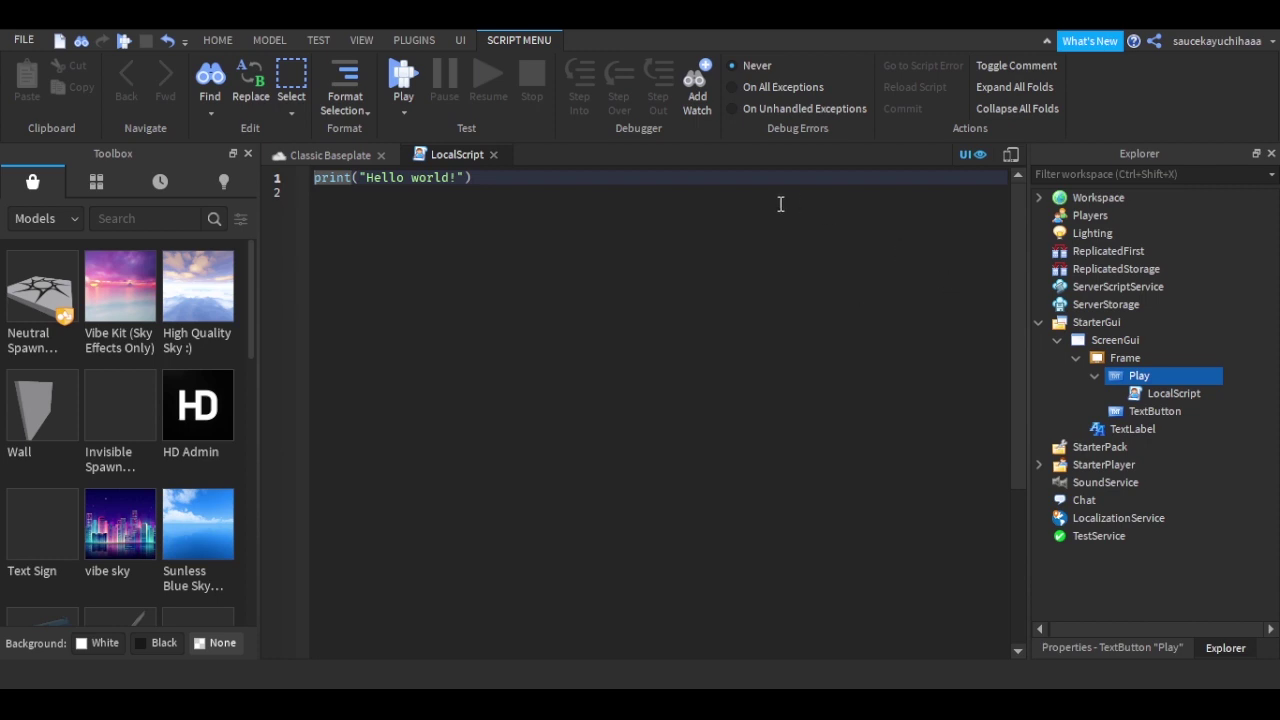
pyautogui.hotkey('ctrl', 'a')
pyautogui.press('BackSpace')
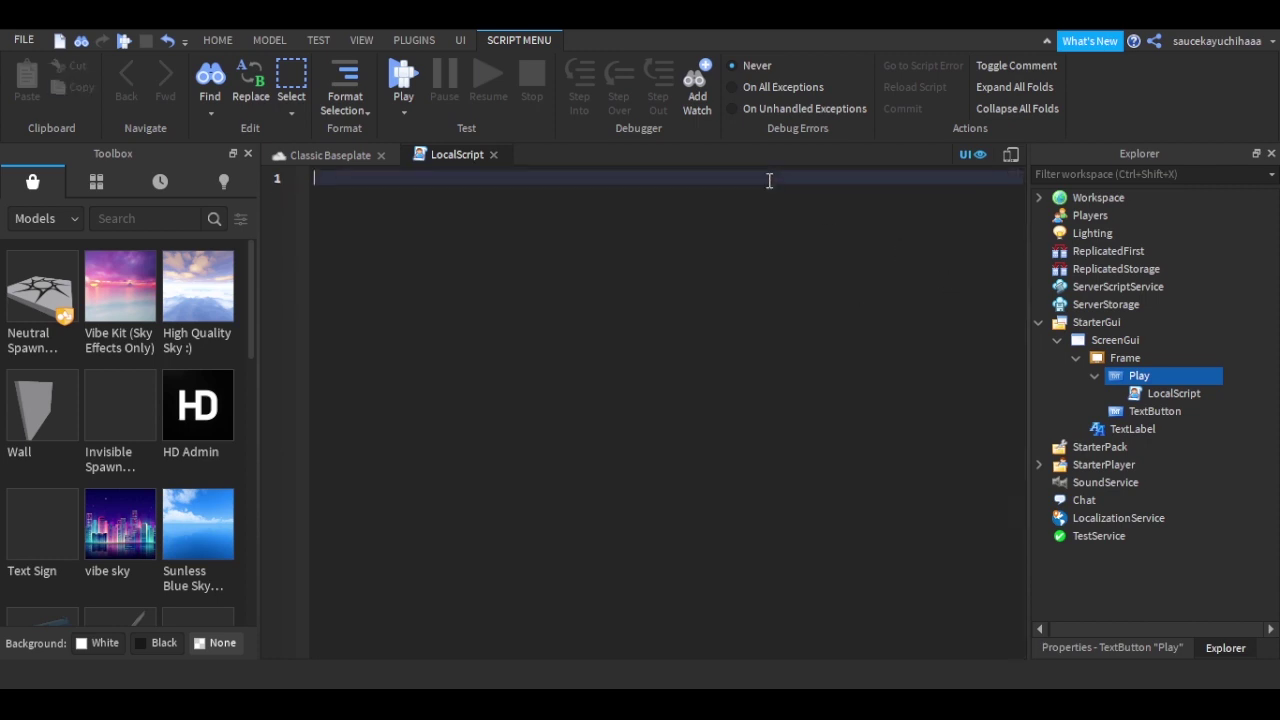